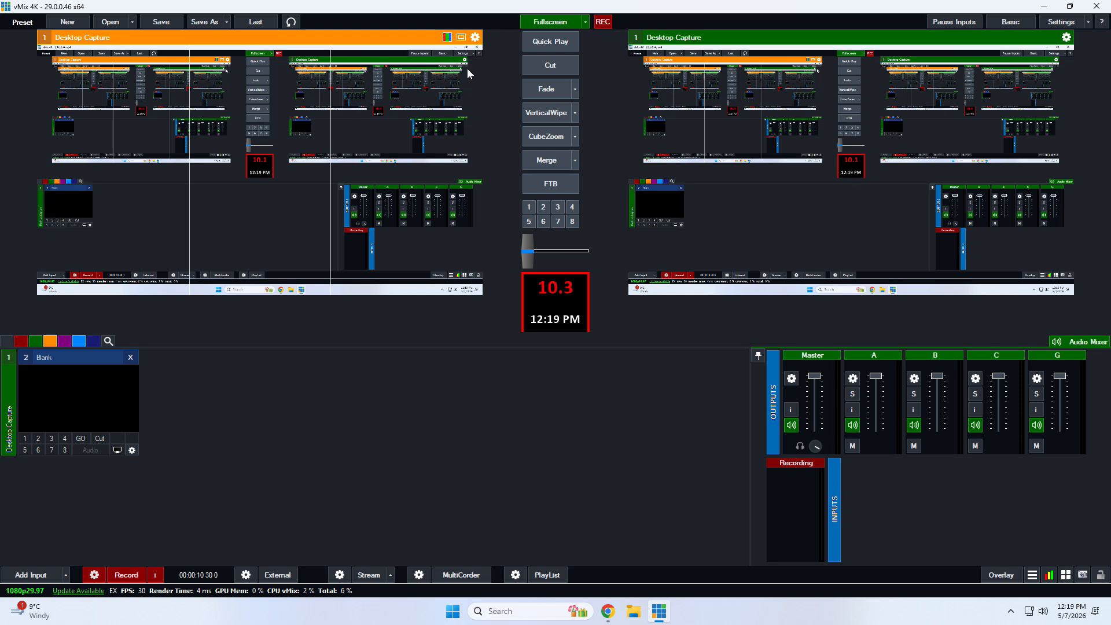
Apply the Vertical 9:16 safe area guide to the preview
left_click(461, 38)
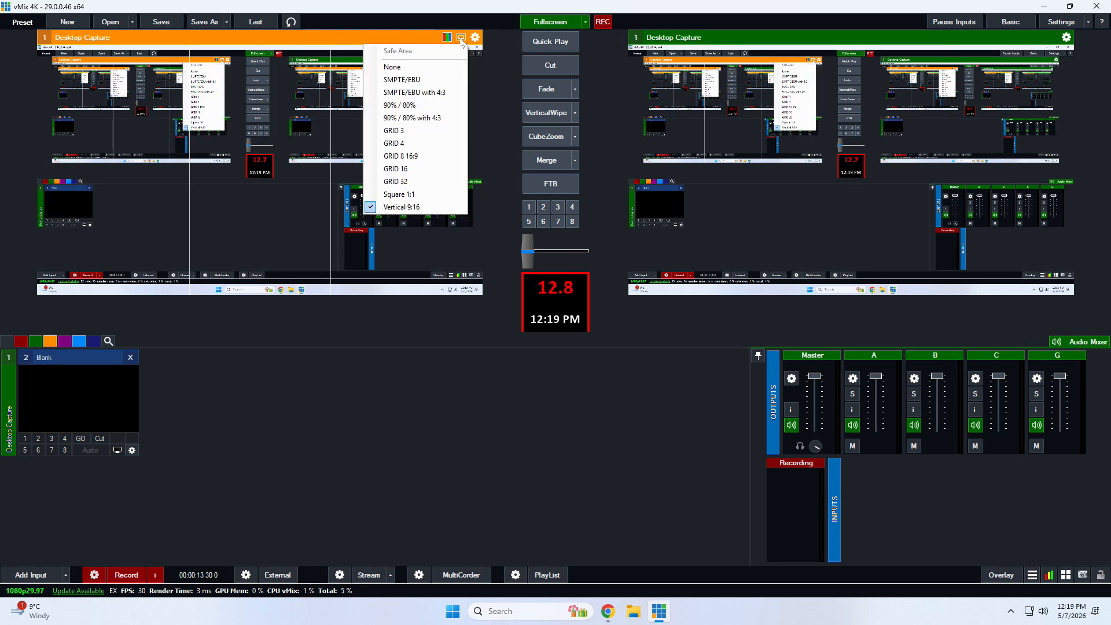
left_click(405, 207)
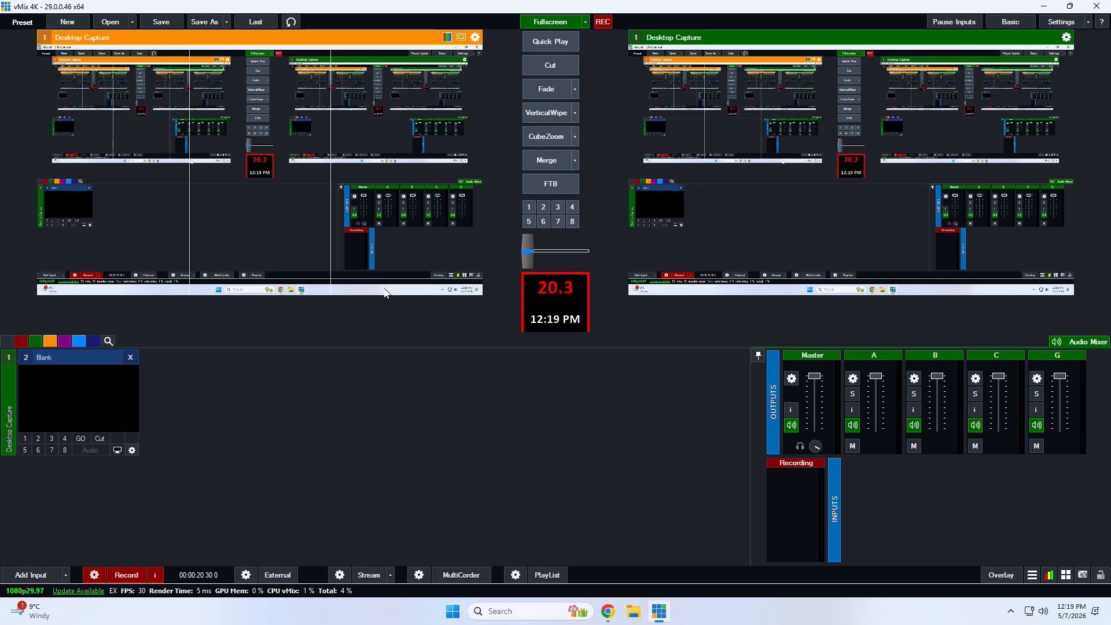
Add the VDoubleBox-BlueDiamond virtual set as an input
left_click(42, 576)
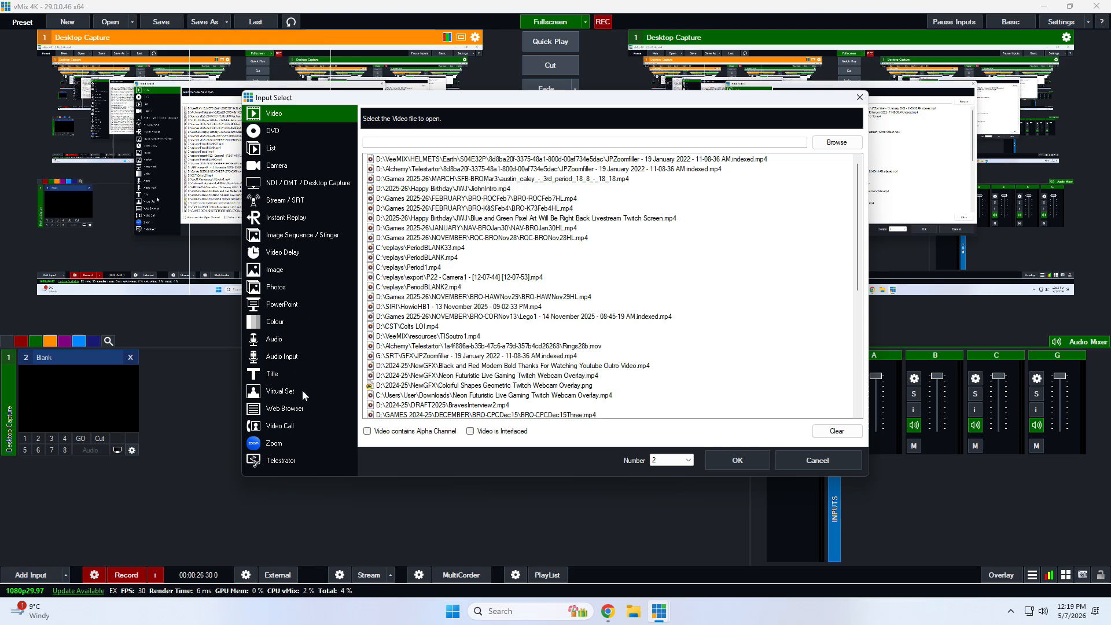
left_click(281, 392)
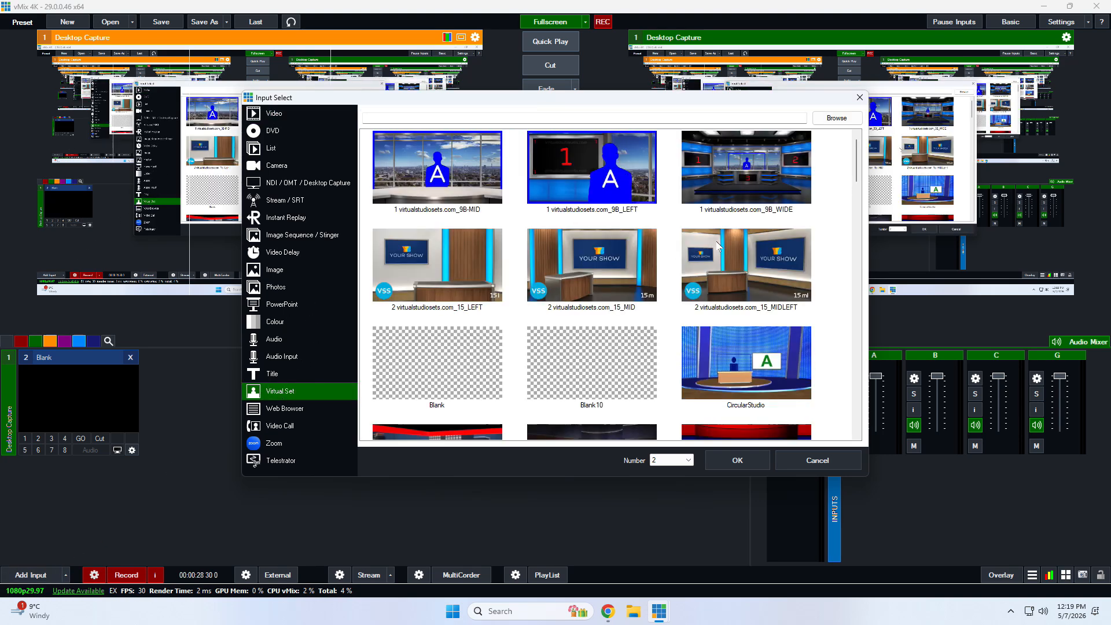
left_click_drag(857, 174, 855, 295)
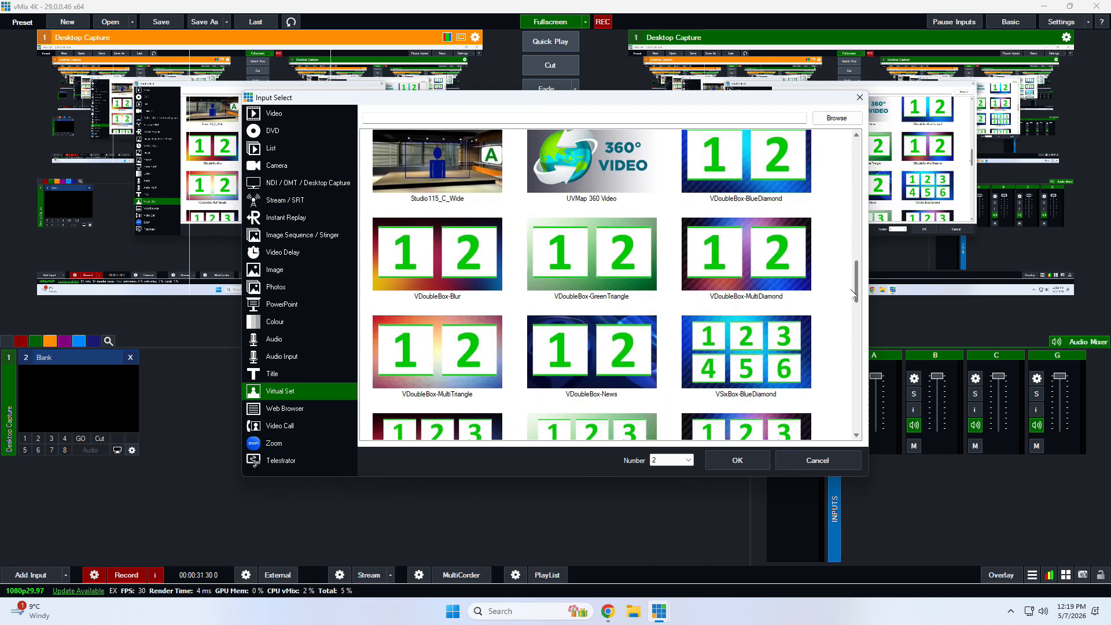
left_click(730, 183)
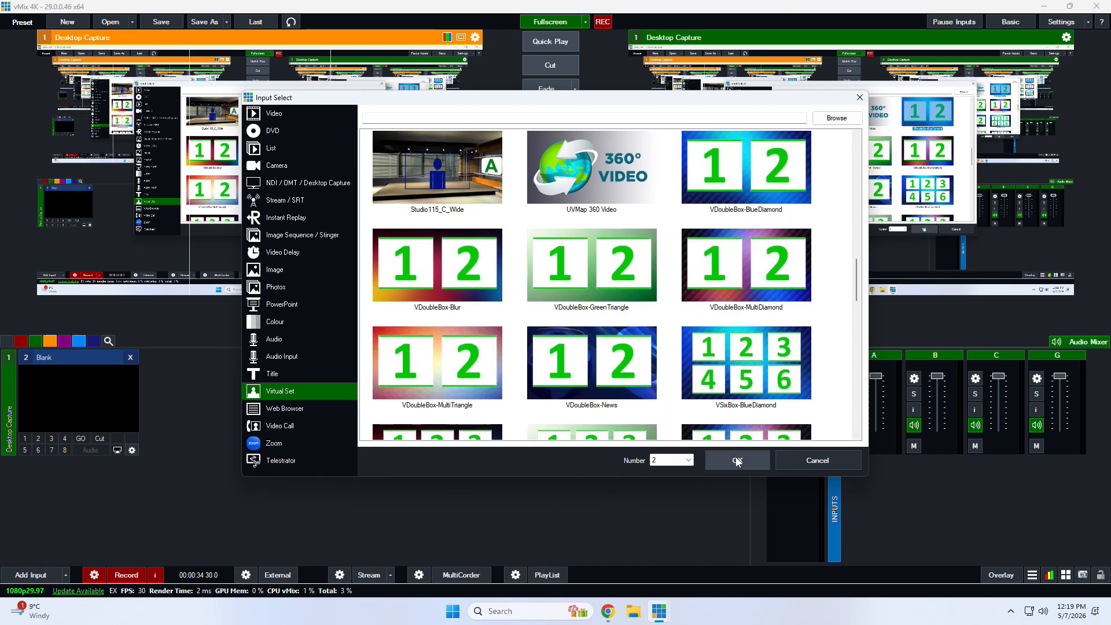
left_click(734, 460)
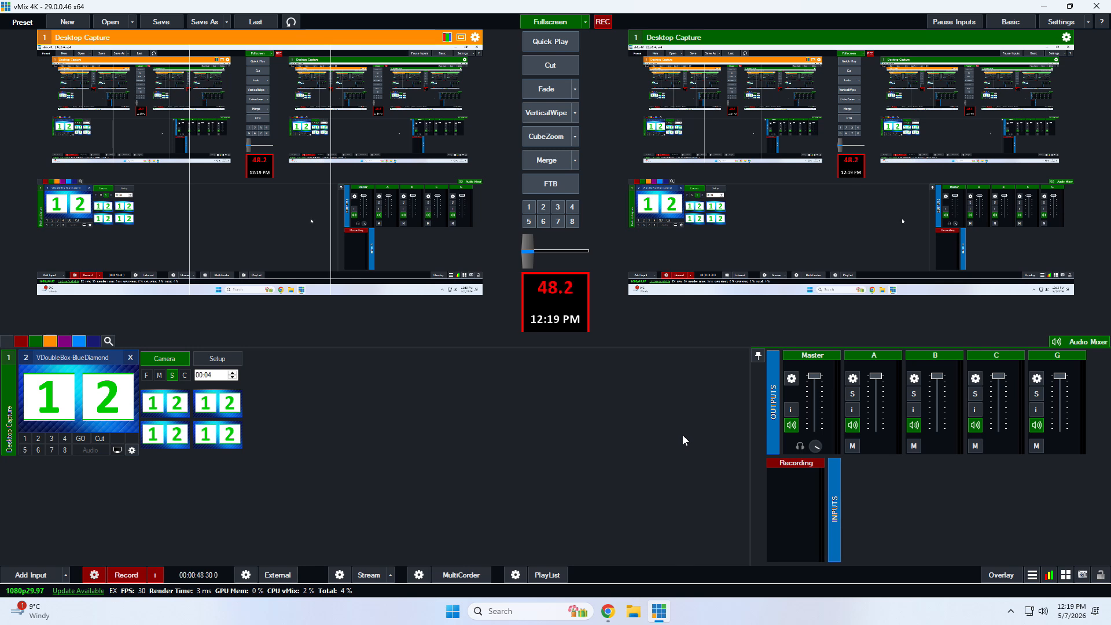
Set stream 1's destination to YouTube Live Stream Now, accept its YouTube settings, and save the streaming settings
left_click(339, 574)
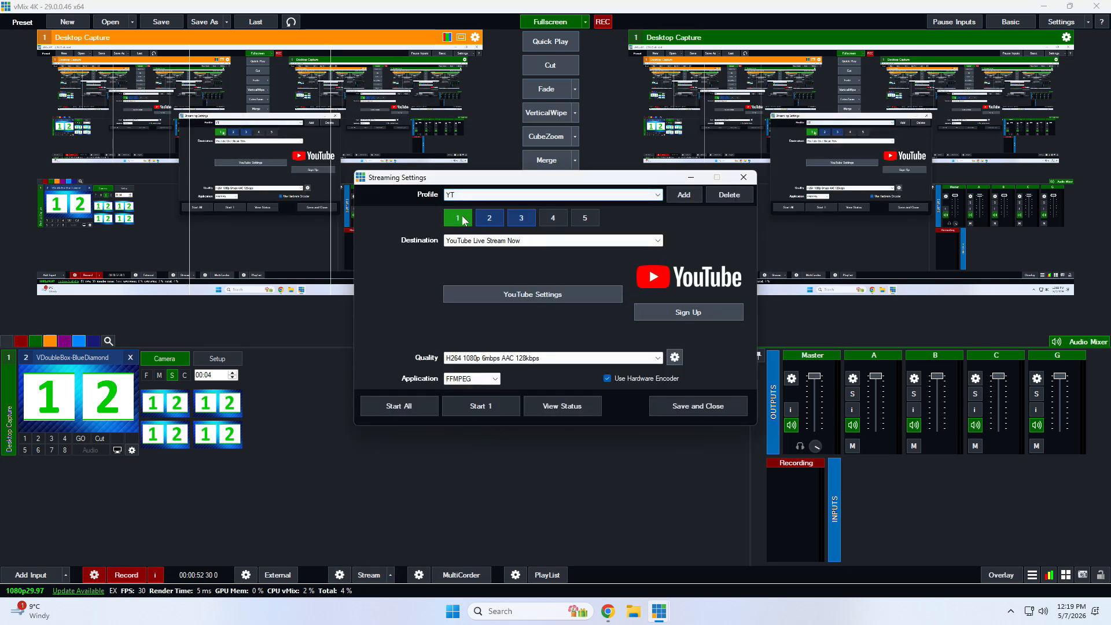
left_click(660, 241)
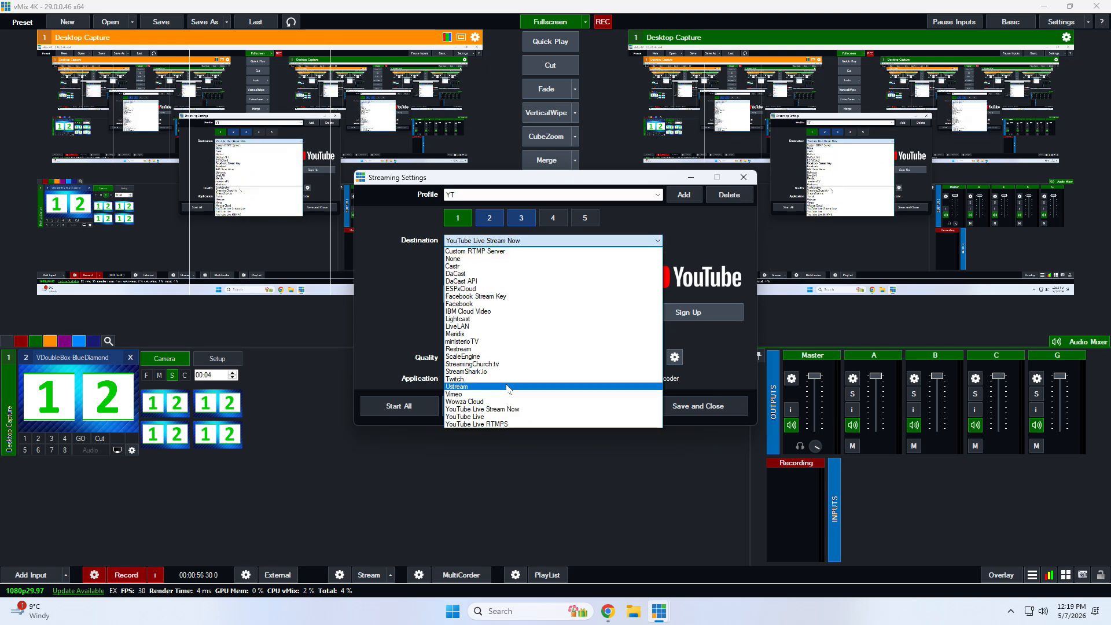
left_click(518, 410)
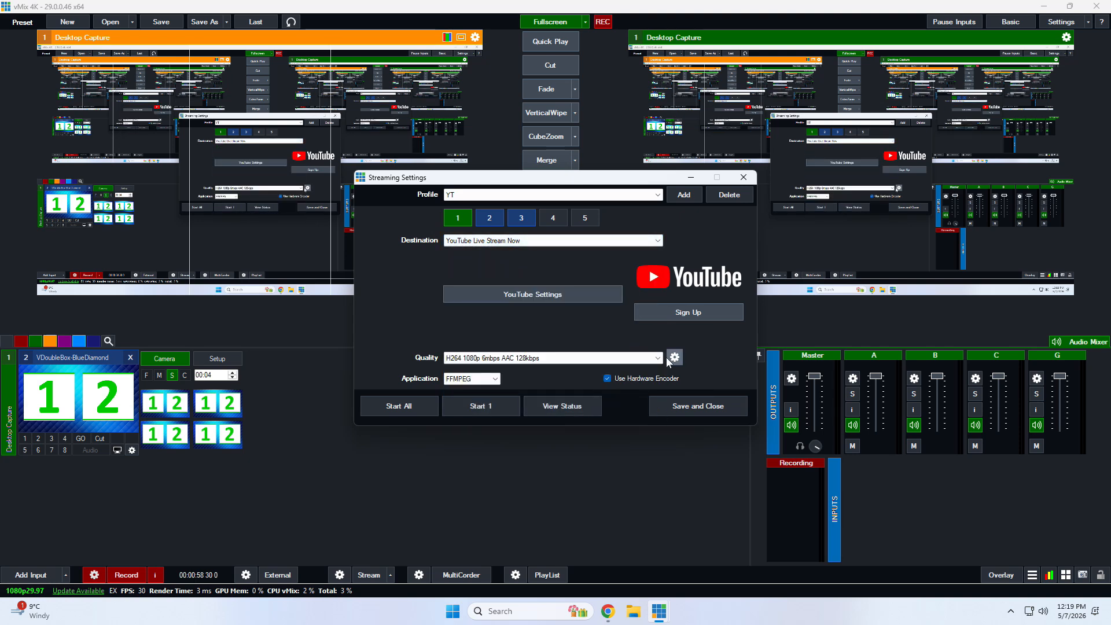
left_click(536, 293)
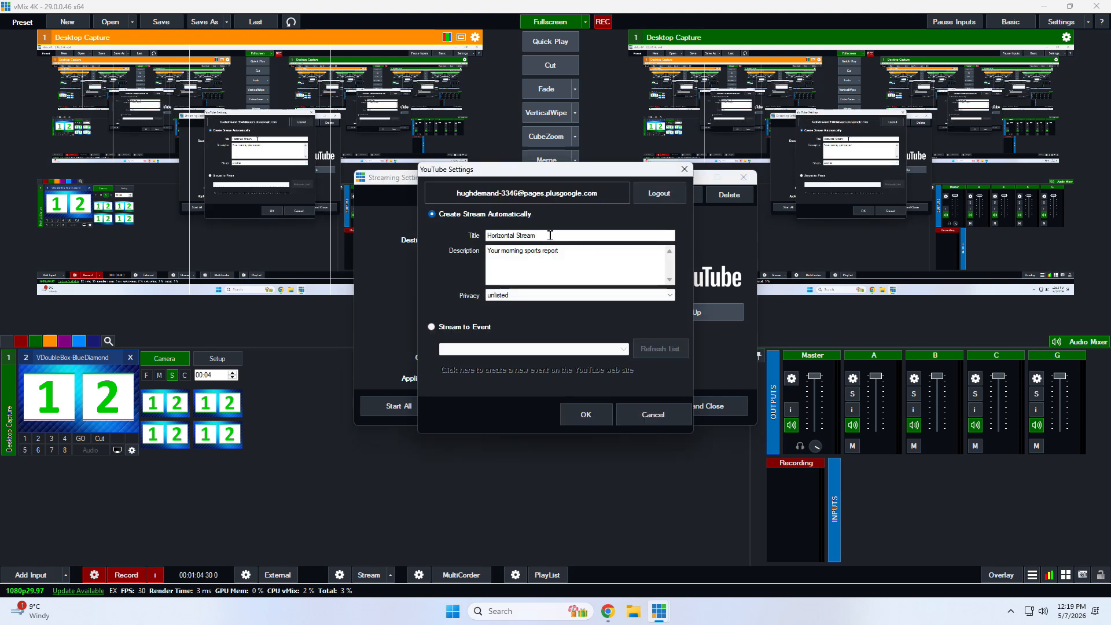
left_click(581, 413)
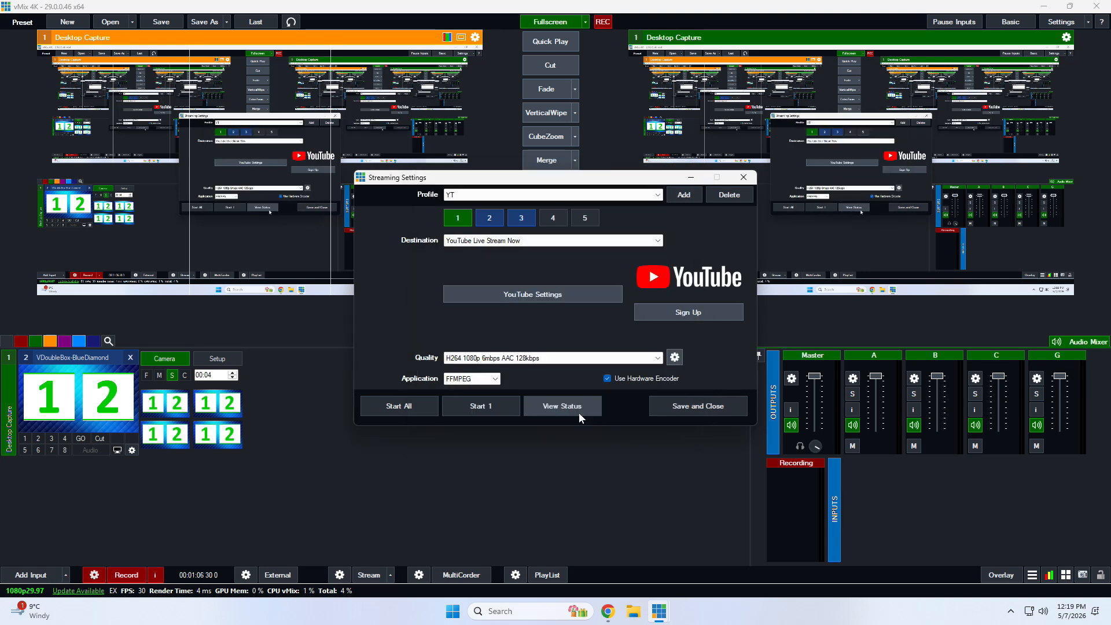
left_click(682, 406)
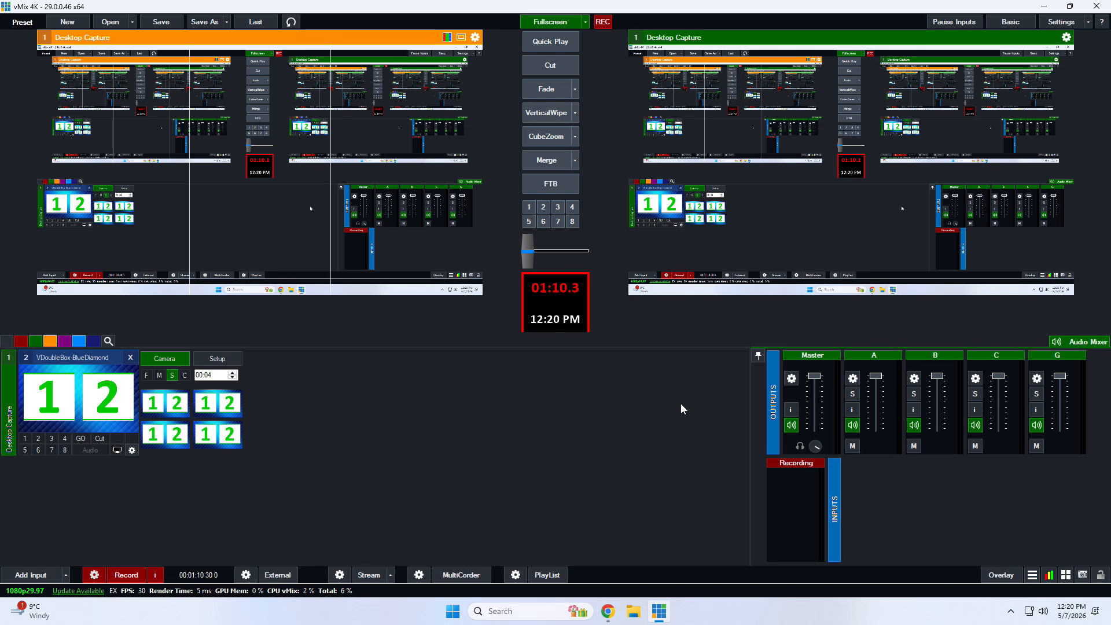
Add a blank input and a camera input that uses the Cam Link 4K device
left_click(66, 576)
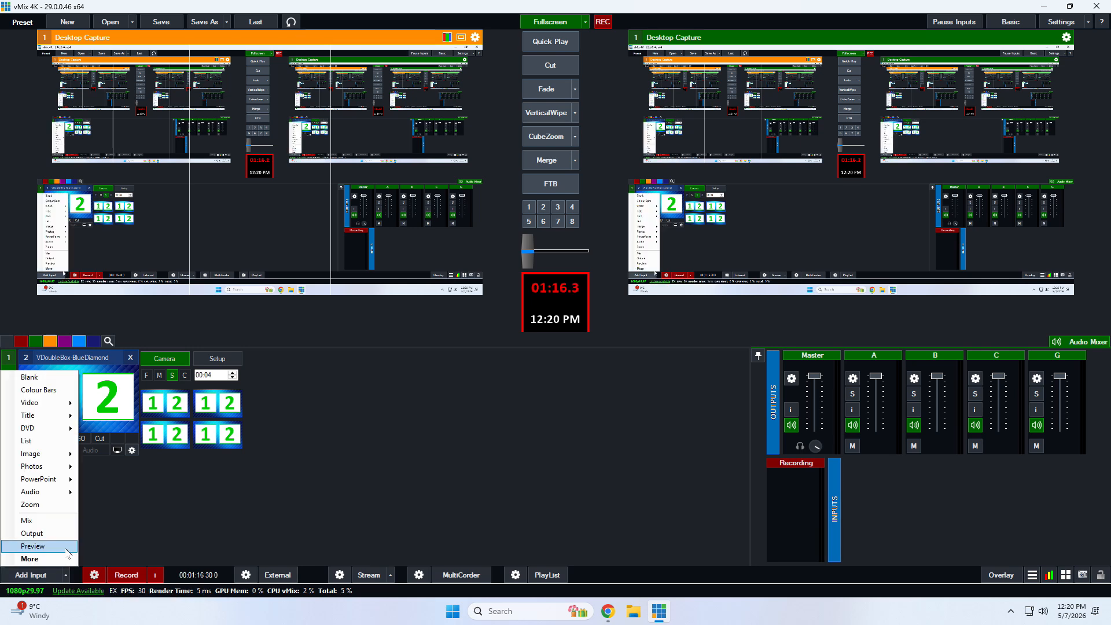
left_click(42, 383)
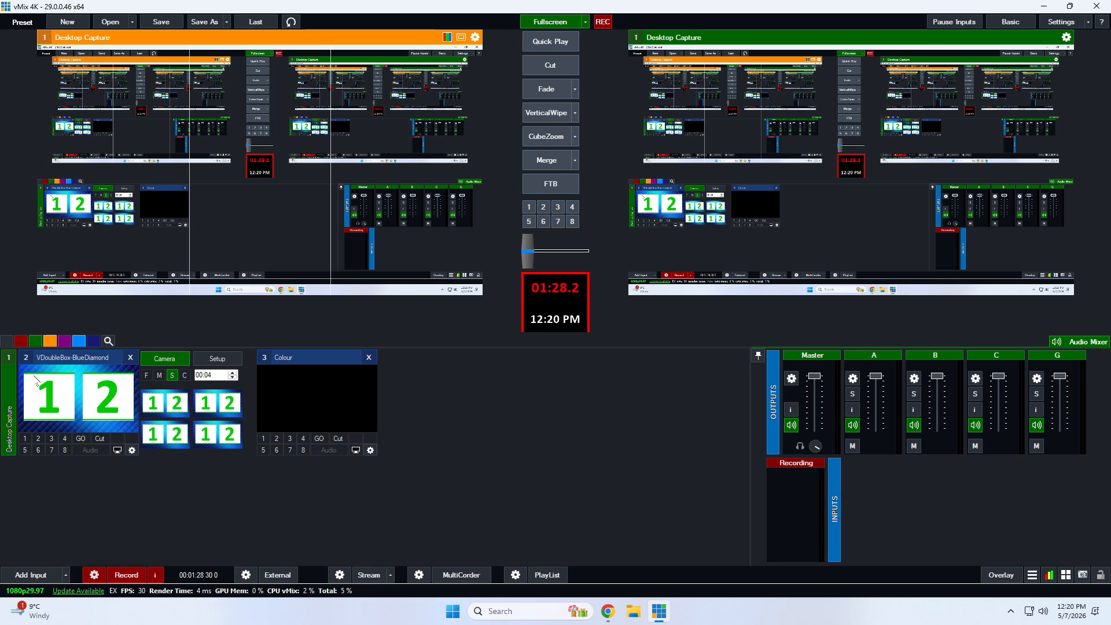
left_click(30, 576)
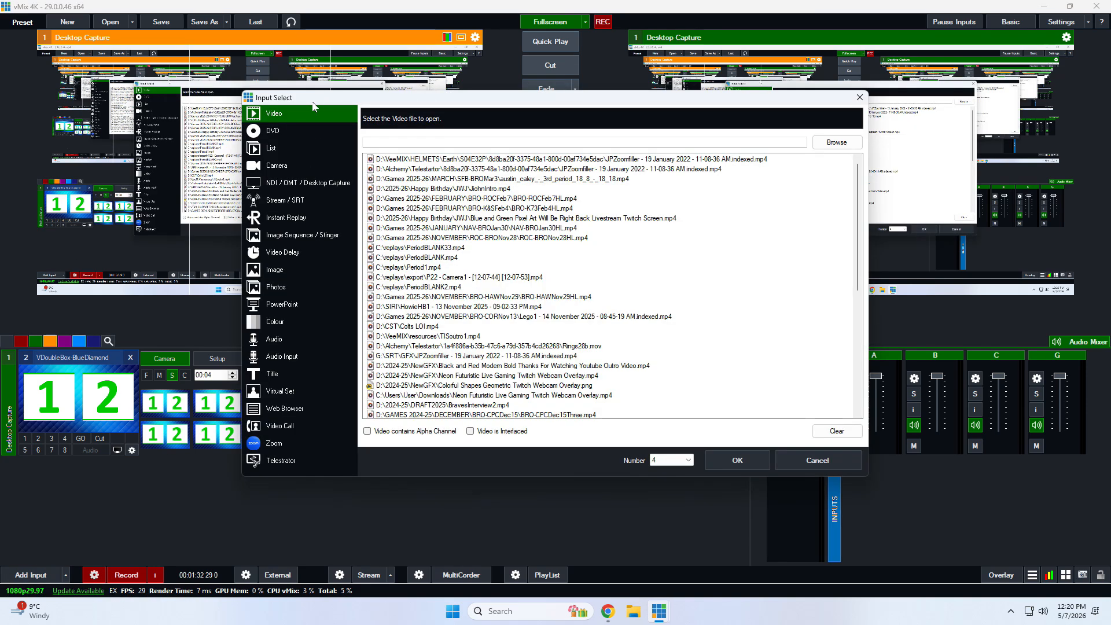
left_click(274, 164)
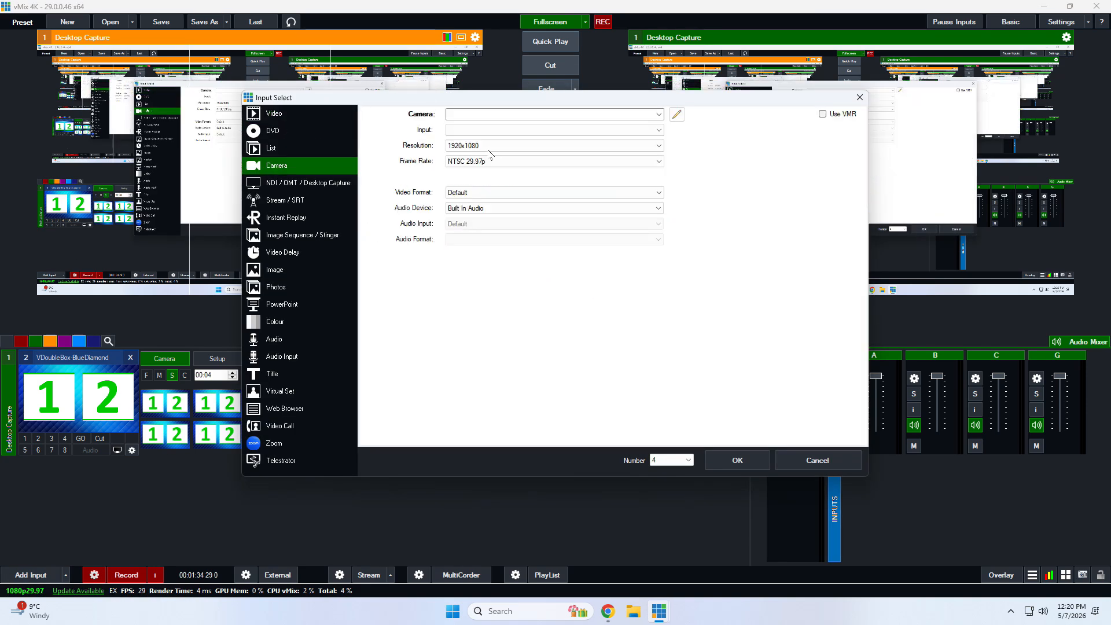
left_click(587, 116)
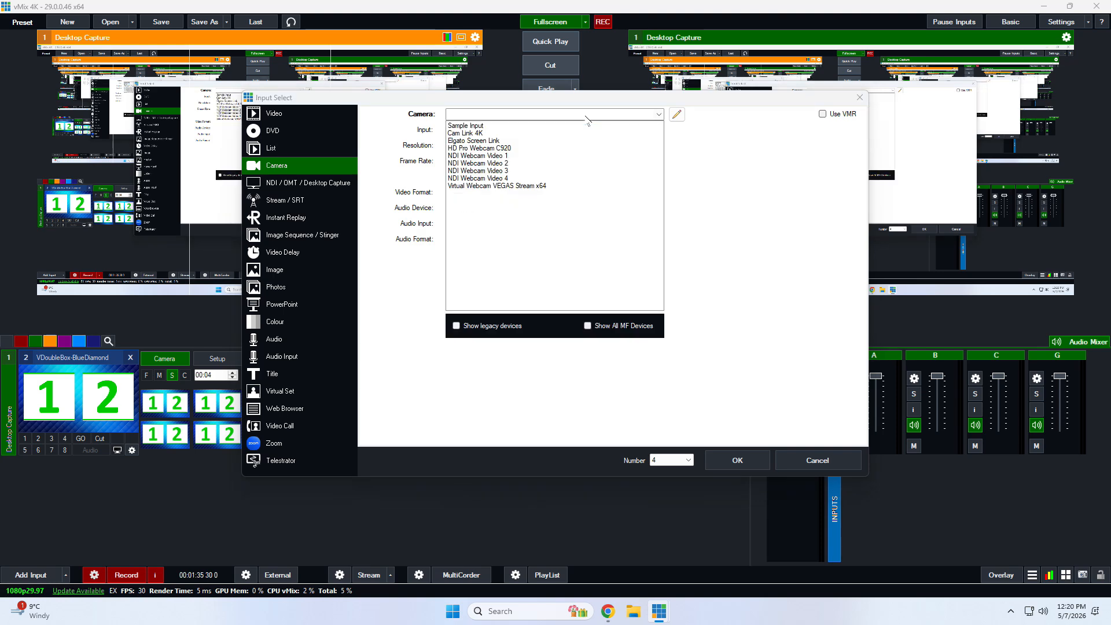
left_click(470, 133)
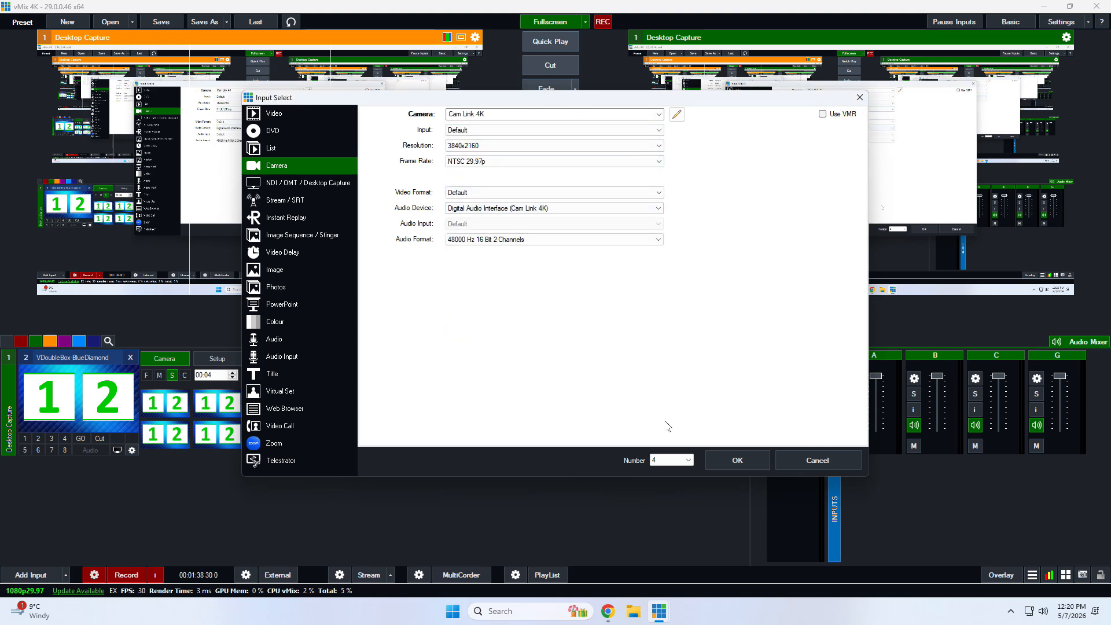
left_click(736, 462)
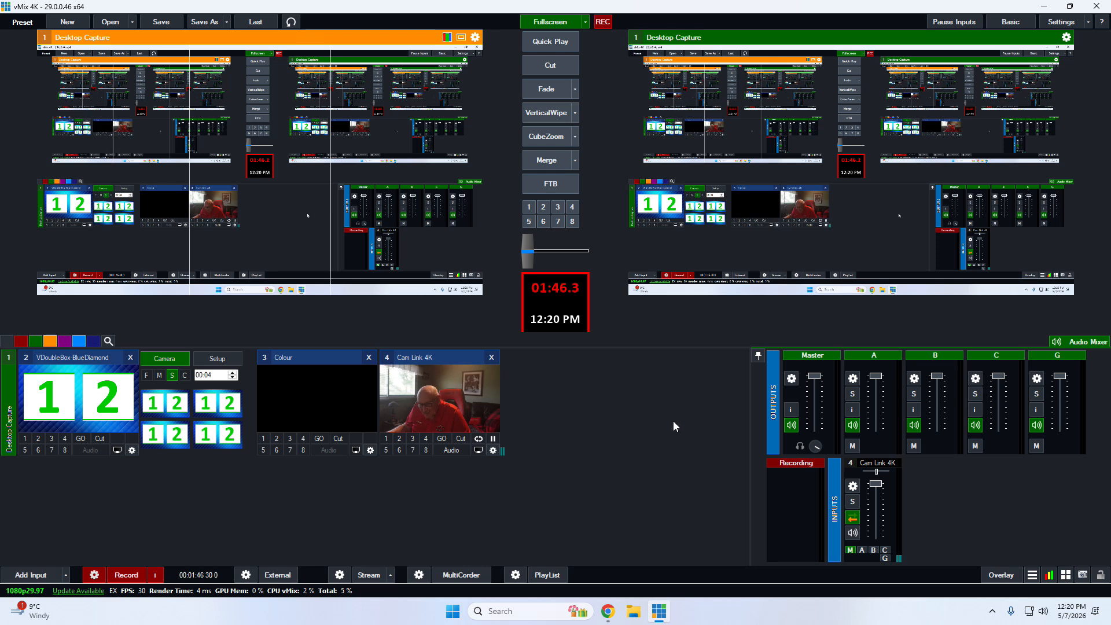
Create a virtual input from the Cam Link 4K camera input and close its settings
left_click(494, 451)
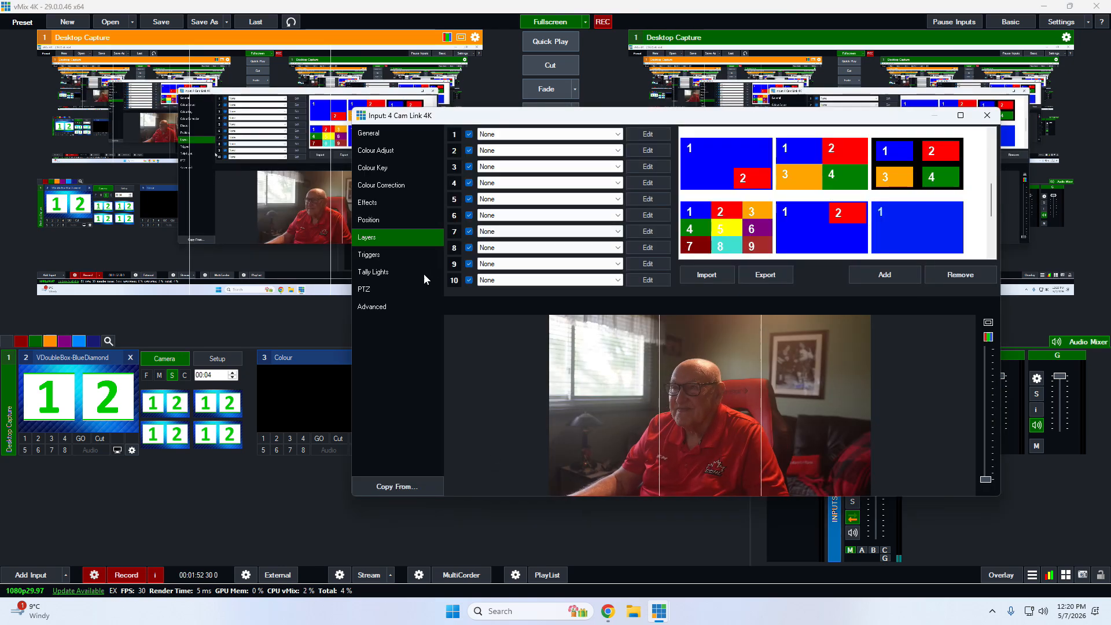
left_click(375, 134)
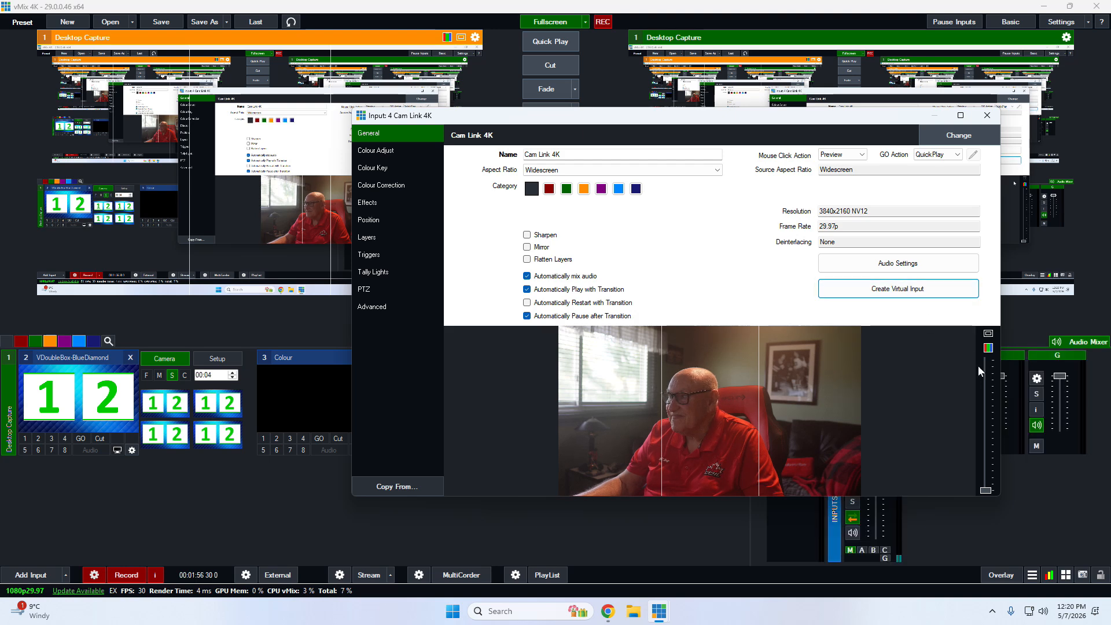
left_click(987, 117)
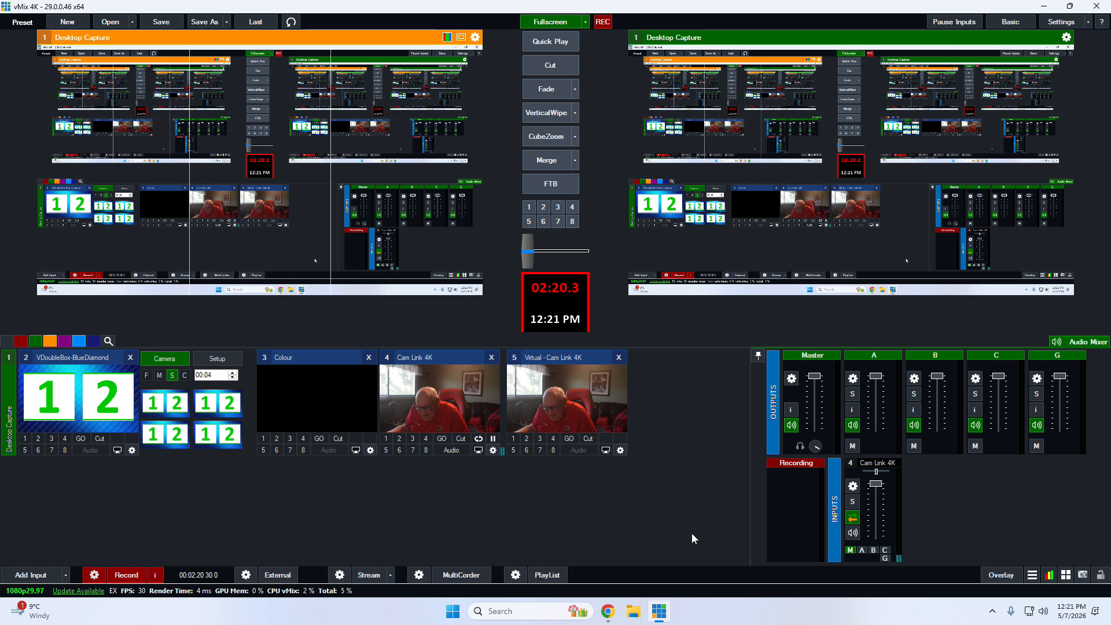
Assign the virtual Cam Link 4K input to layer 1 of the blank Colour input
left_click(370, 451)
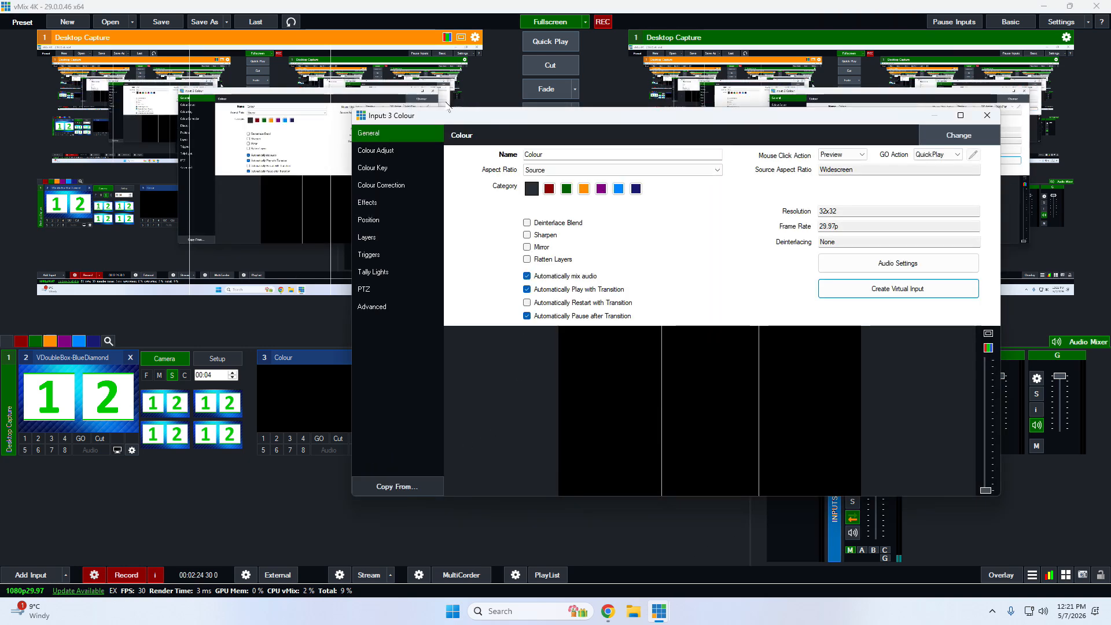
left_click(376, 238)
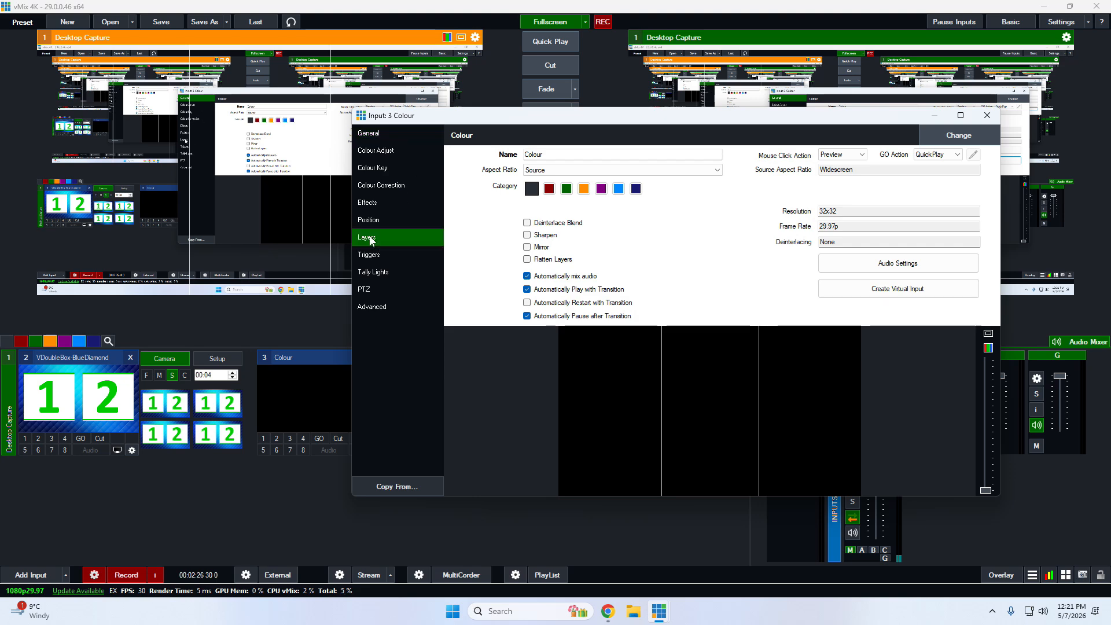
left_click(619, 135)
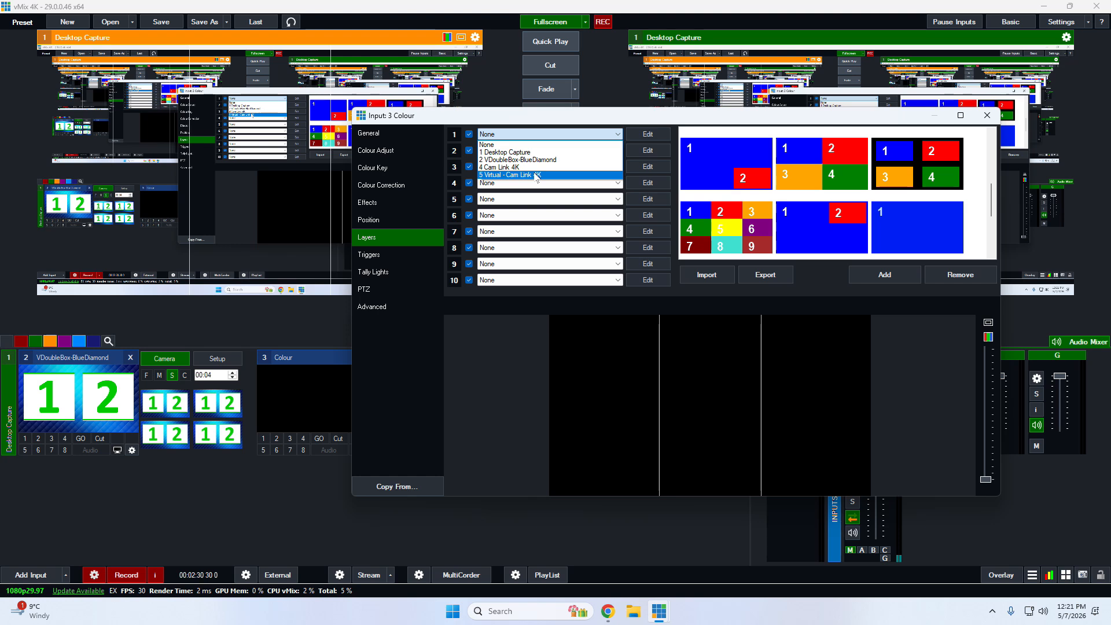
left_click(537, 175)
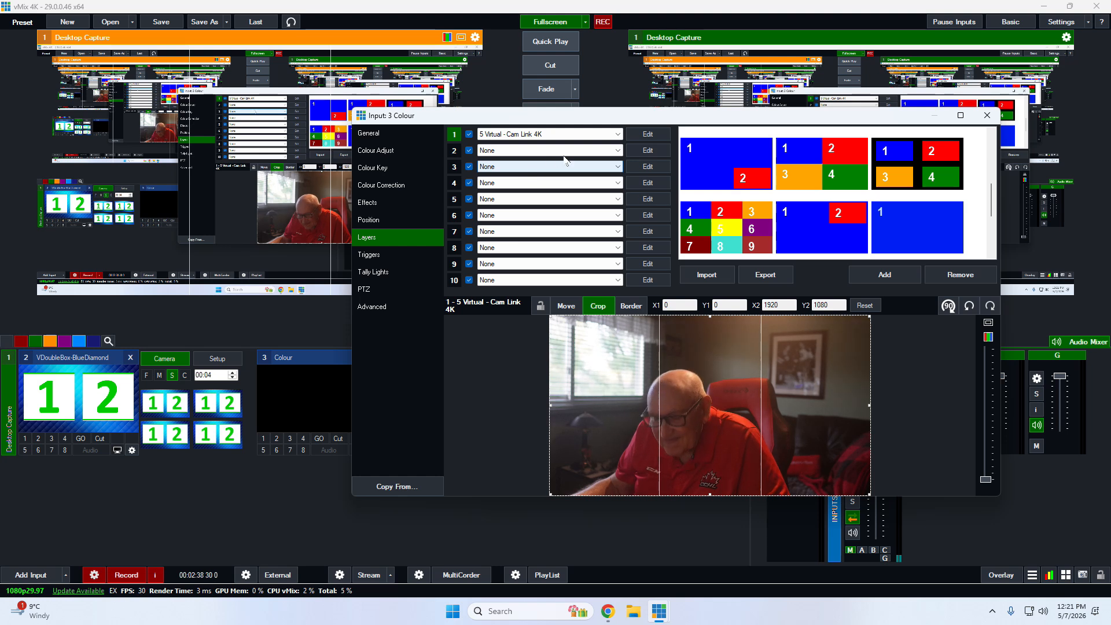
Crop layer 1 to the vertical guides, with X1 about 647 and X2 about 1264, and close the input settings
left_click_drag(868, 406, 760, 409)
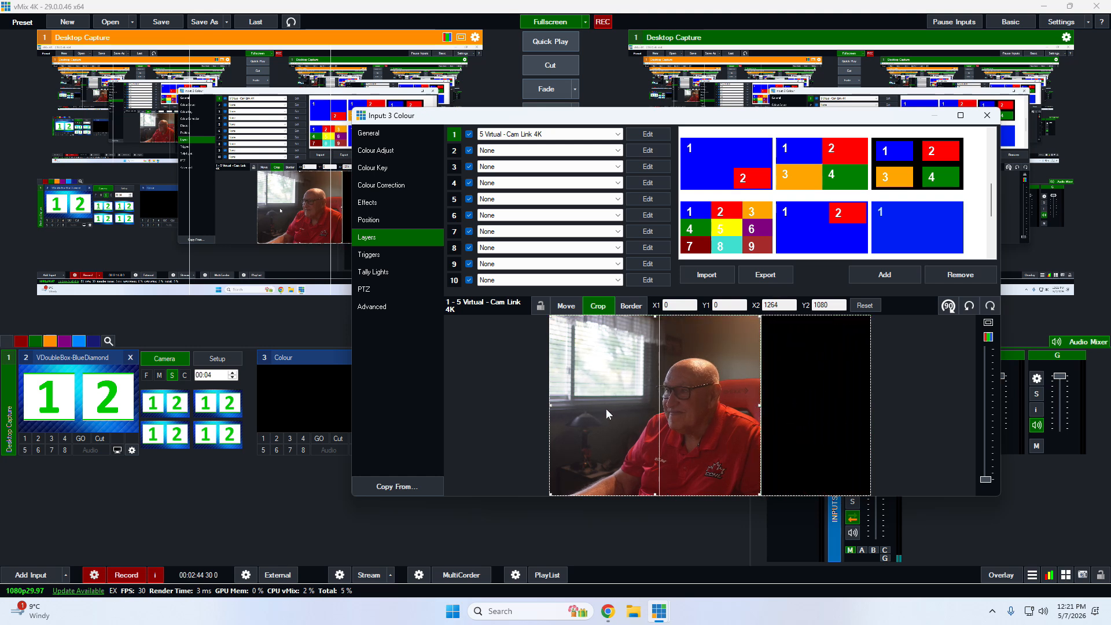
left_click_drag(549, 404, 658, 402)
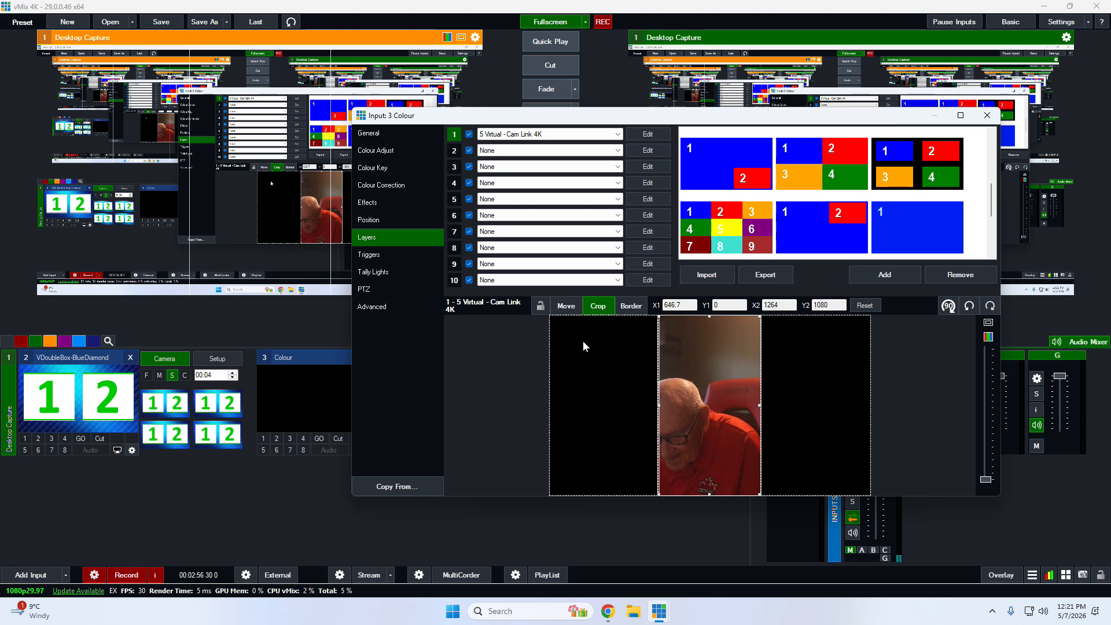
left_click(987, 115)
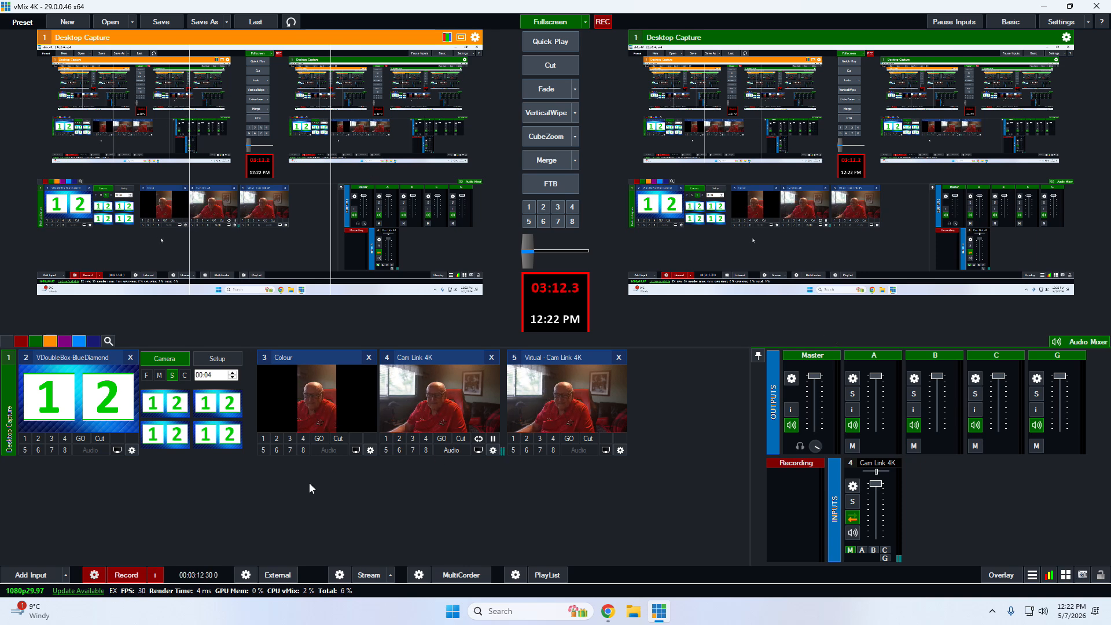
Add a Mix input and set its output to the Colour input
left_click(69, 575)
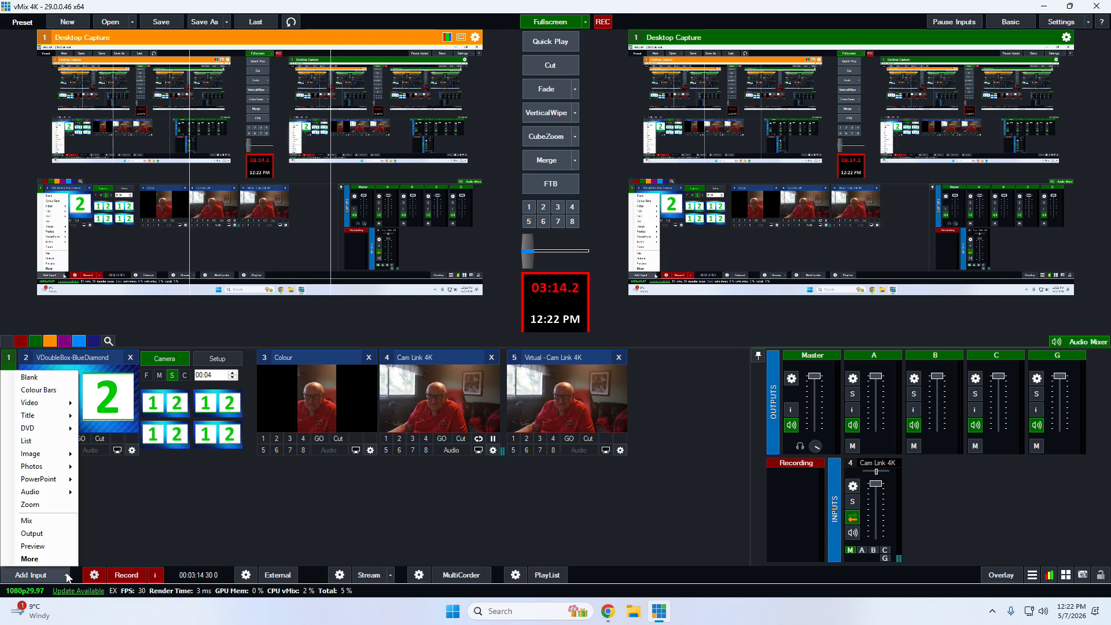
left_click(40, 519)
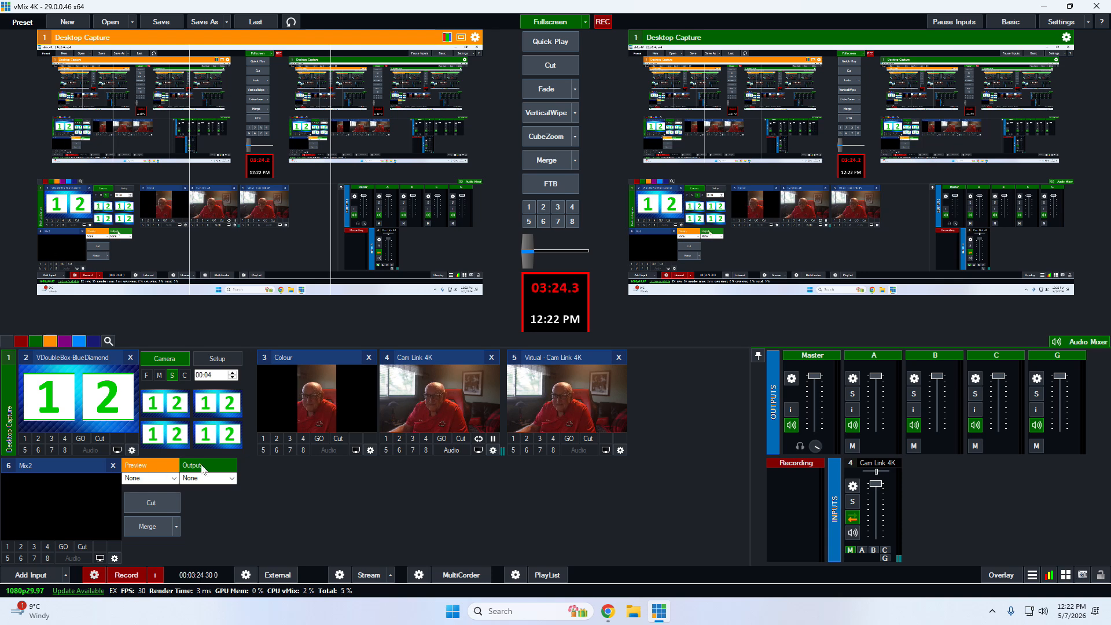
left_click(221, 478)
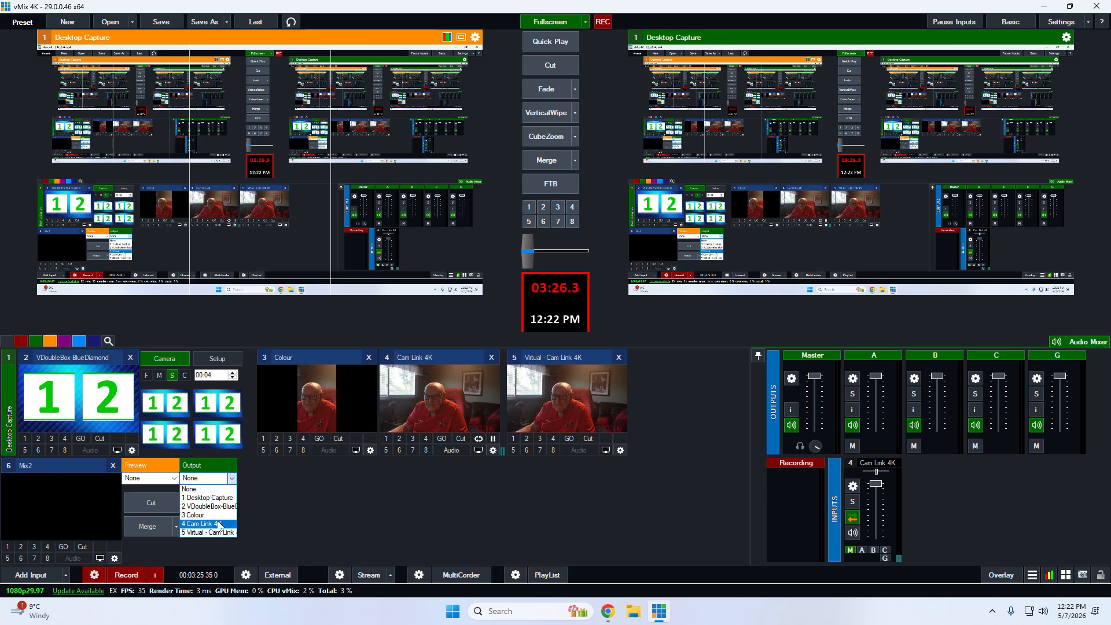
left_click(203, 515)
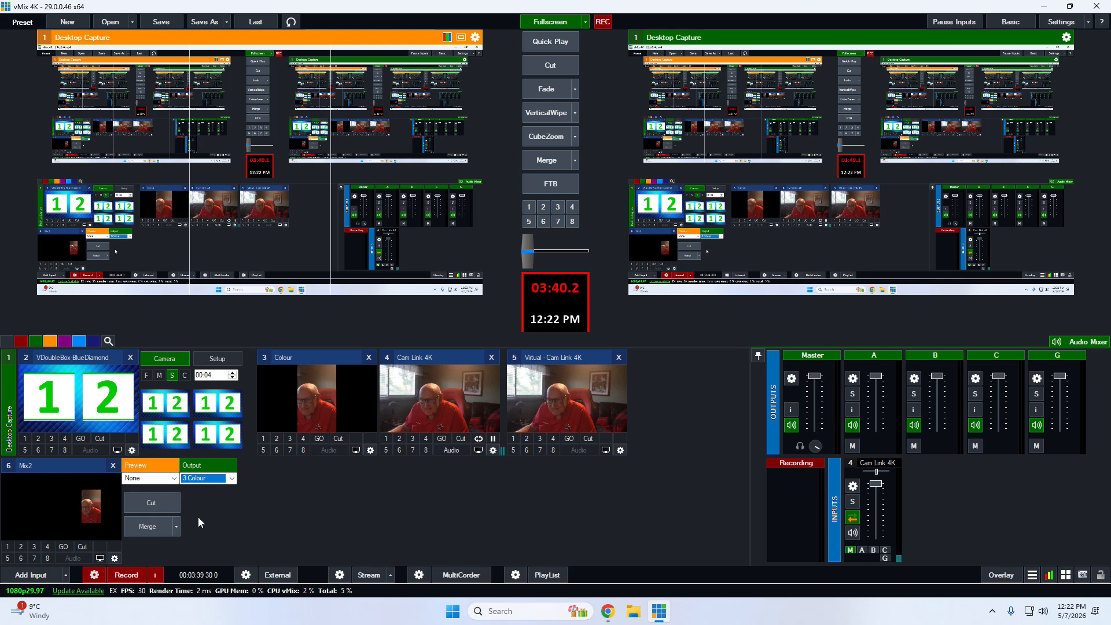
Assign Mix2 as the source of external Output 2
left_click(253, 575)
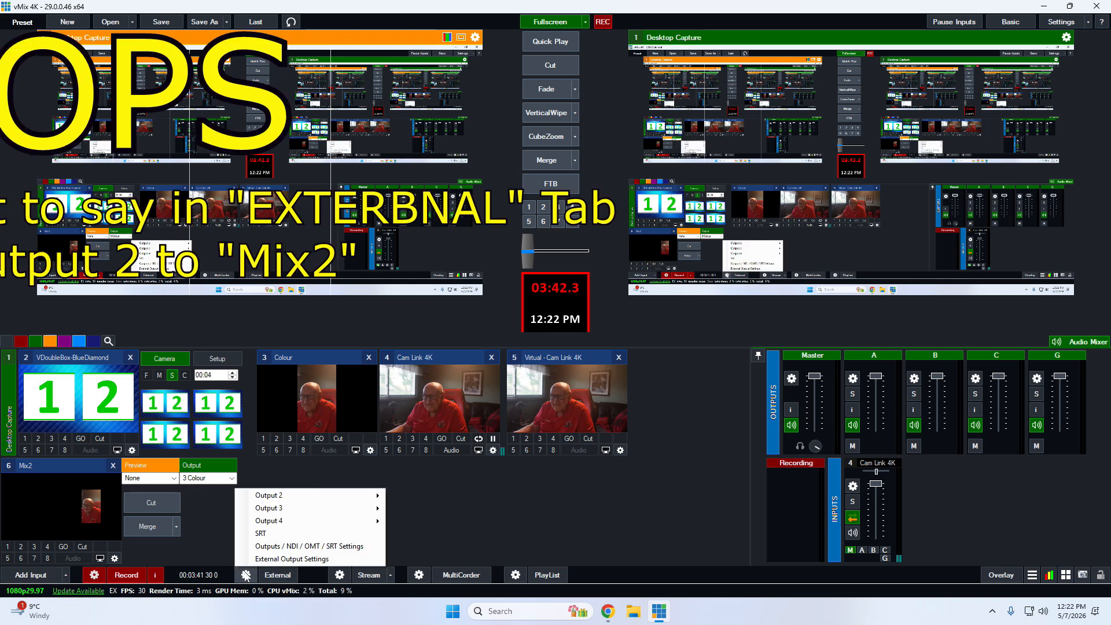
mouse_move(322, 498)
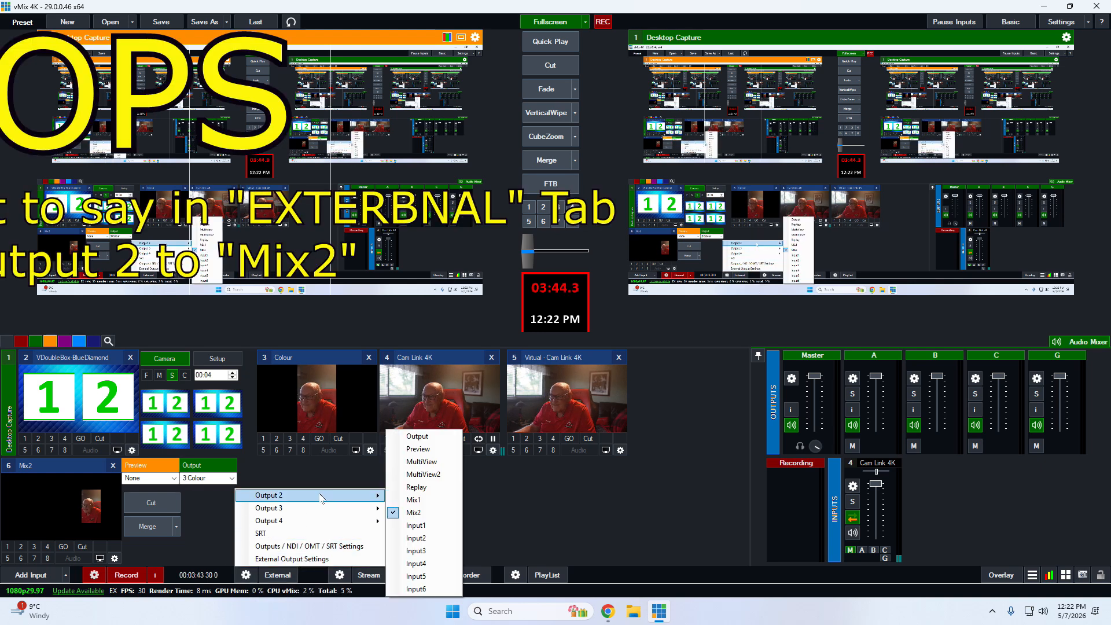
left_click(408, 513)
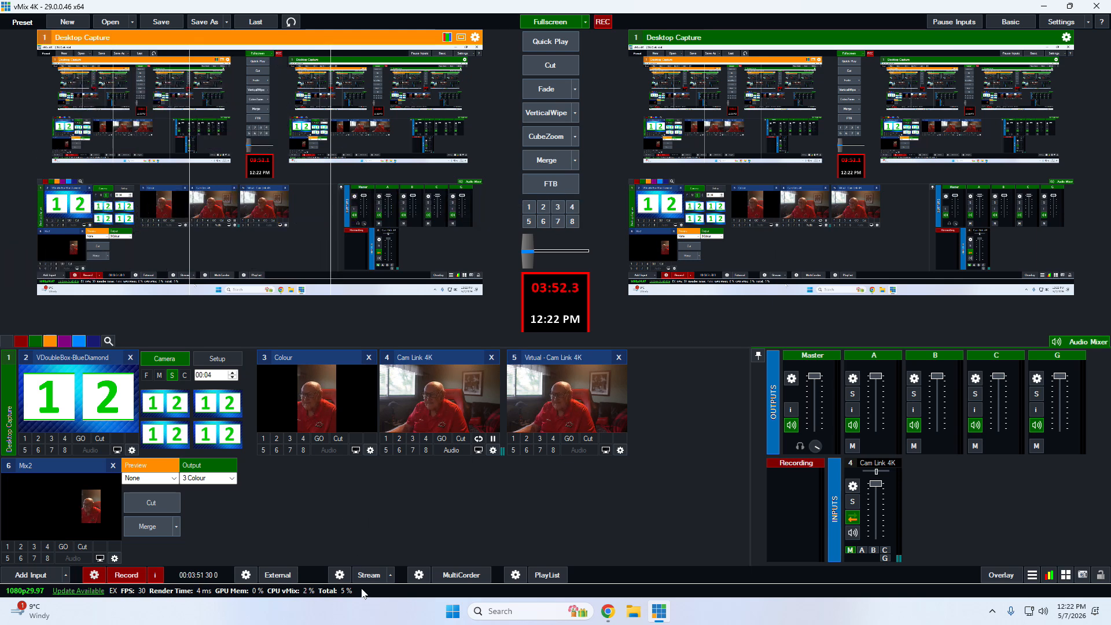
Open the streaming settings for stream 2 and review the available quality presets without changing the selected one
left_click(340, 575)
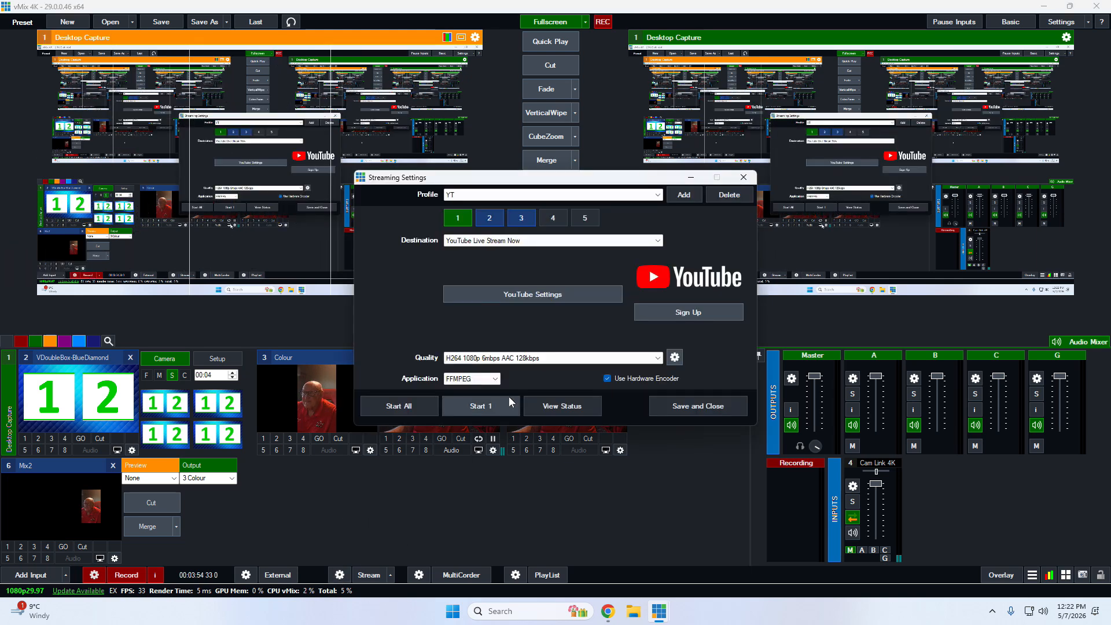
left_click(489, 218)
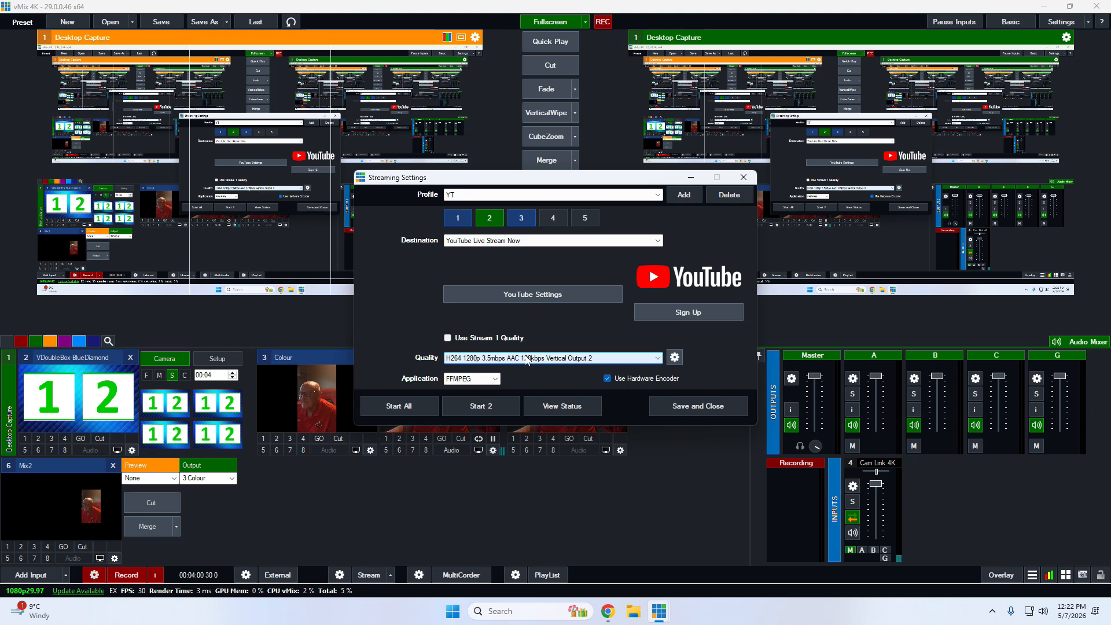
left_click(658, 359)
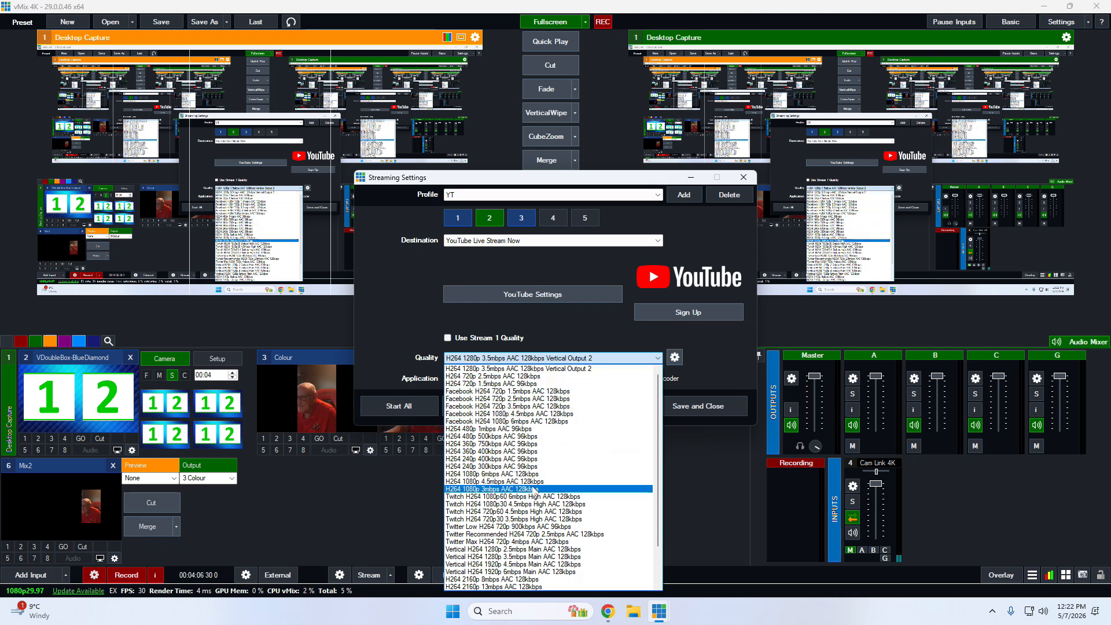
key("Up")
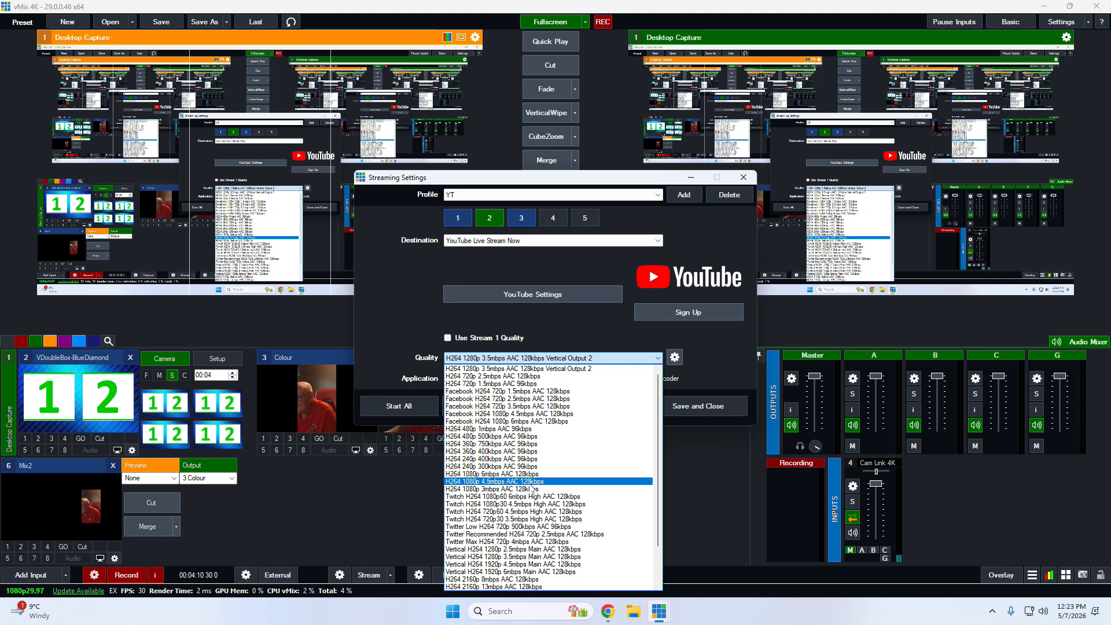
left_click(678, 457)
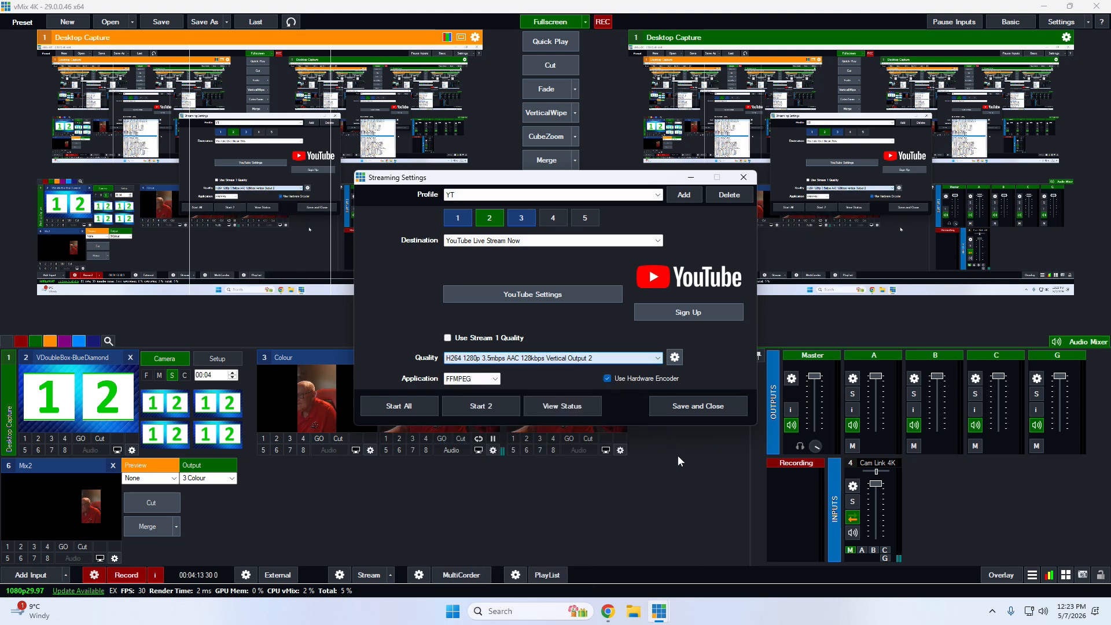
Use Output 2 as the video source in stream 2's quality settings, then save the quality and streaming settings
left_click(674, 357)
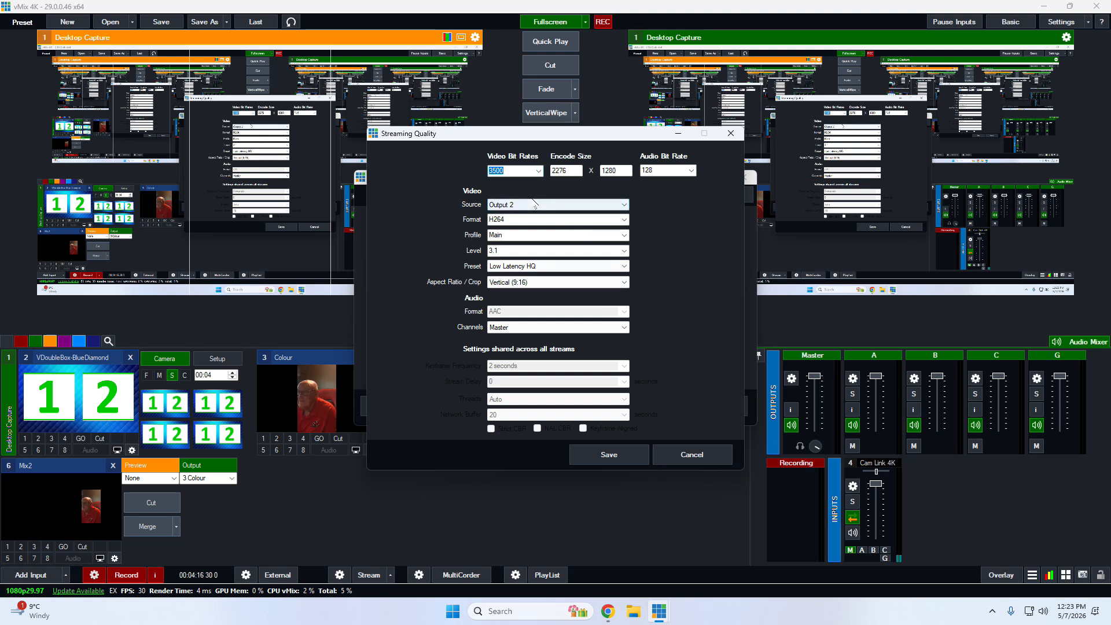
left_click(625, 205)
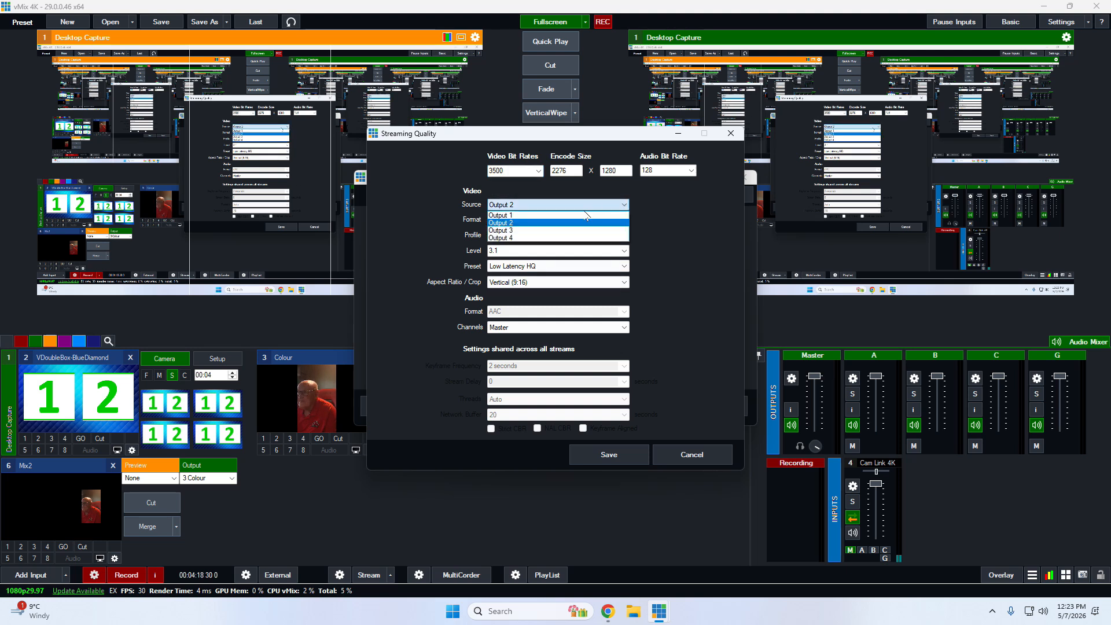
left_click(527, 234)
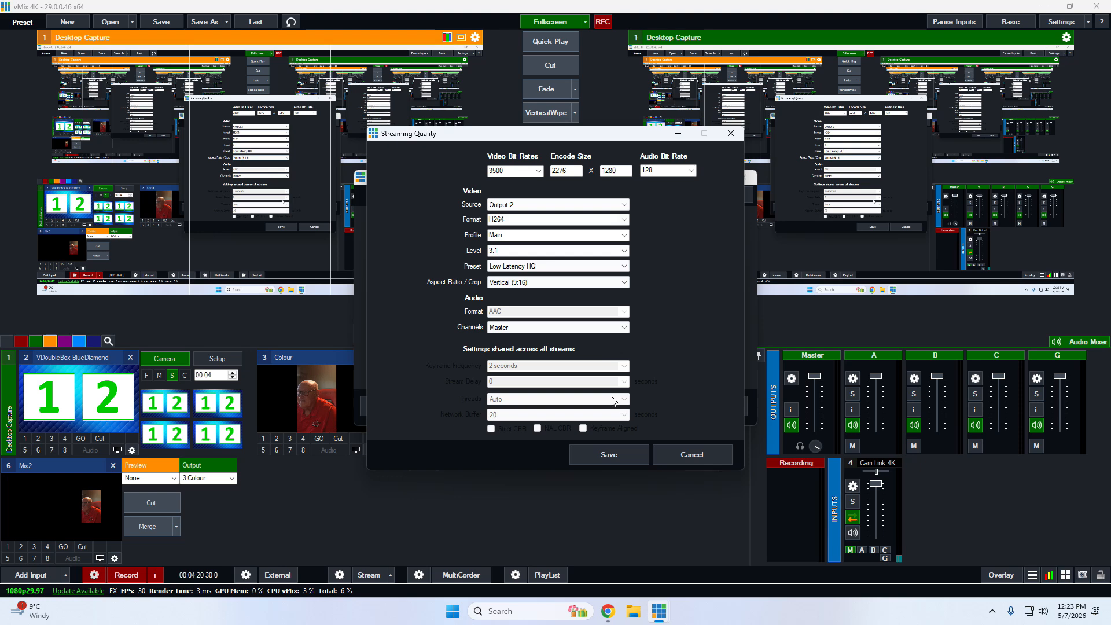
left_click(608, 456)
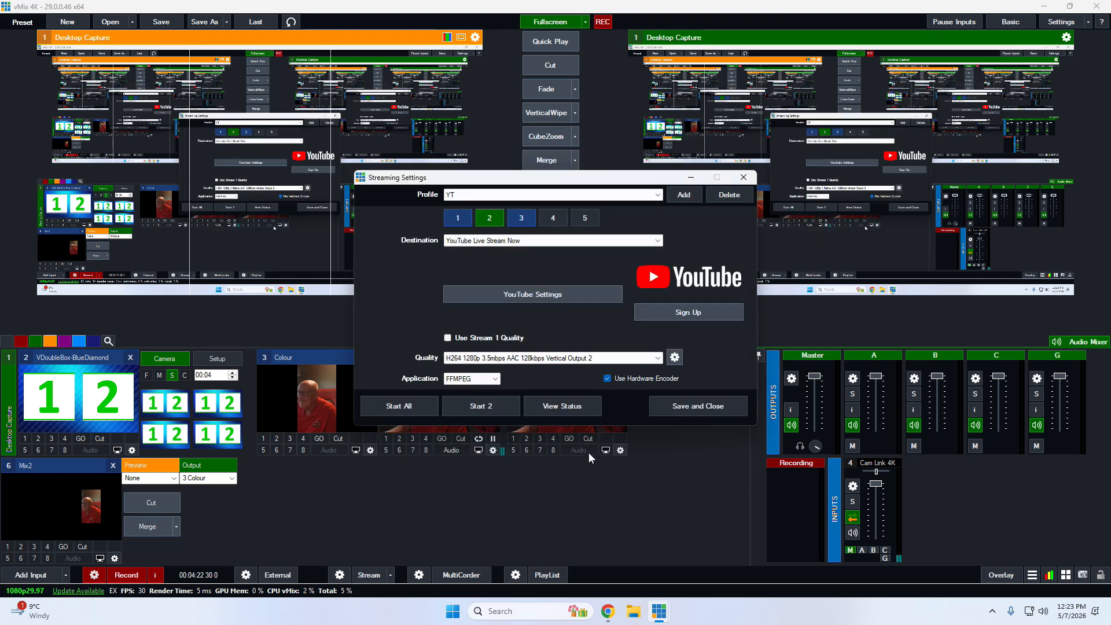
left_click(688, 403)
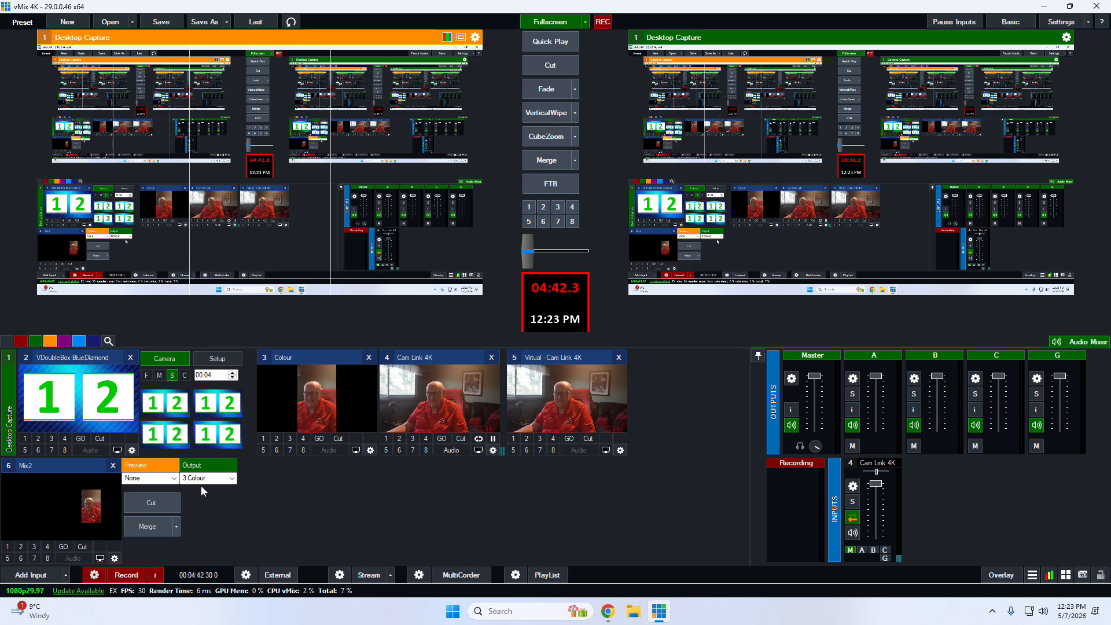
Send the Mix2 input to preview and show the options for starting the individual streams
left_click(58, 467)
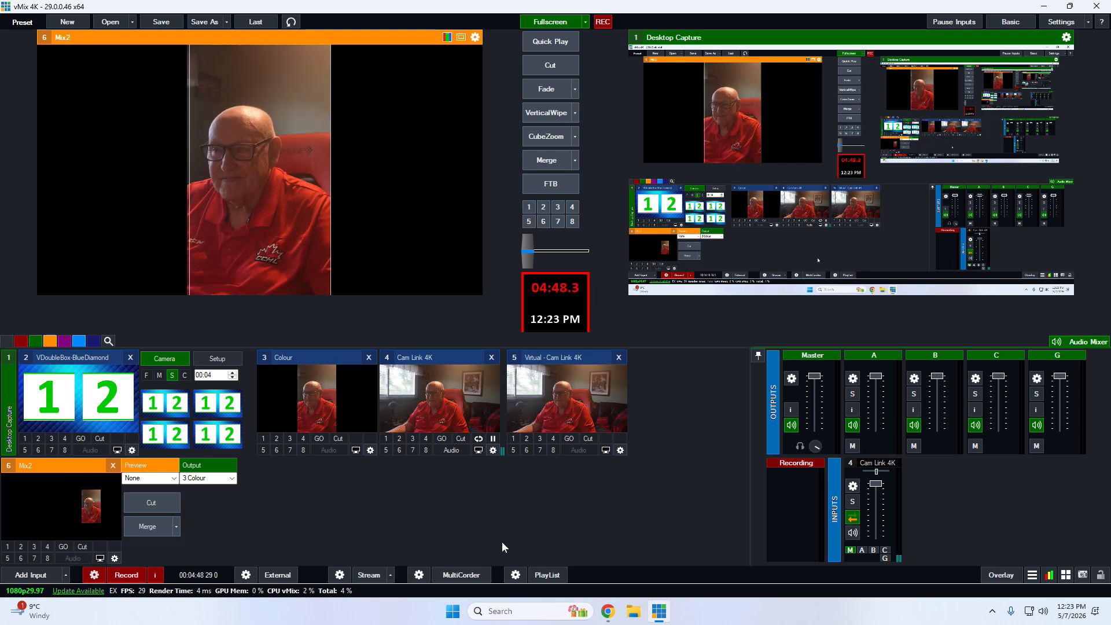
left_click(391, 575)
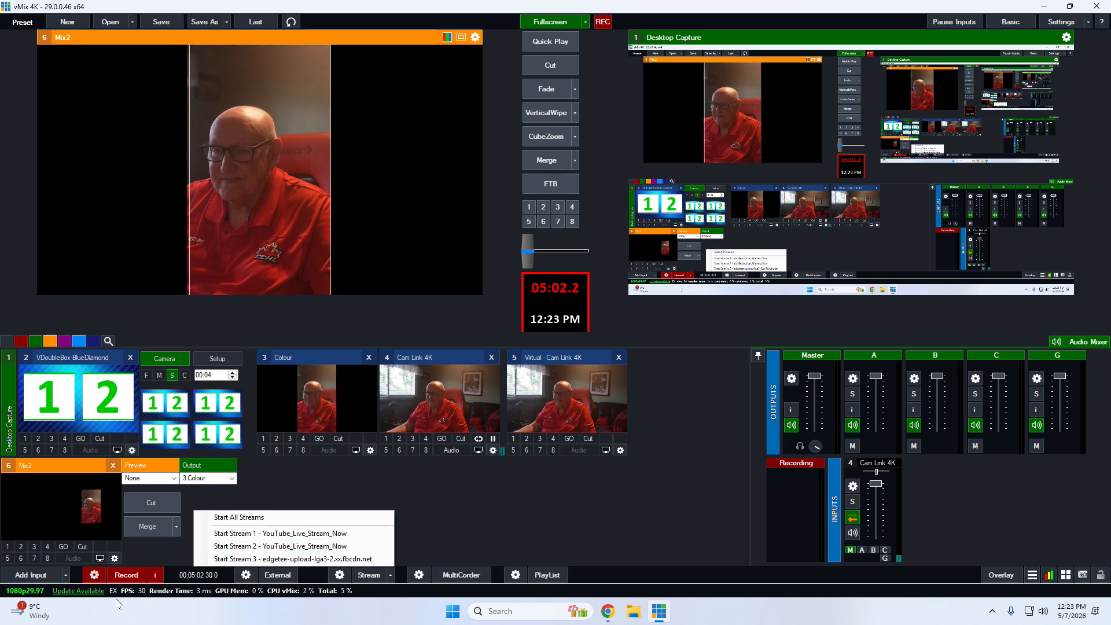
Stop the running recording
left_click(125, 577)
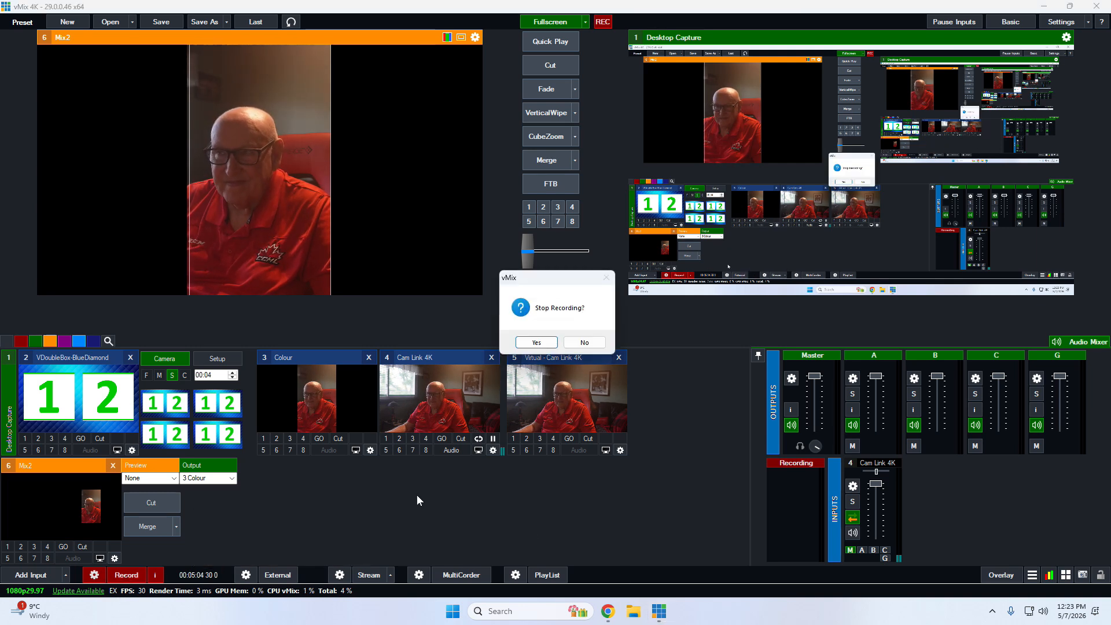